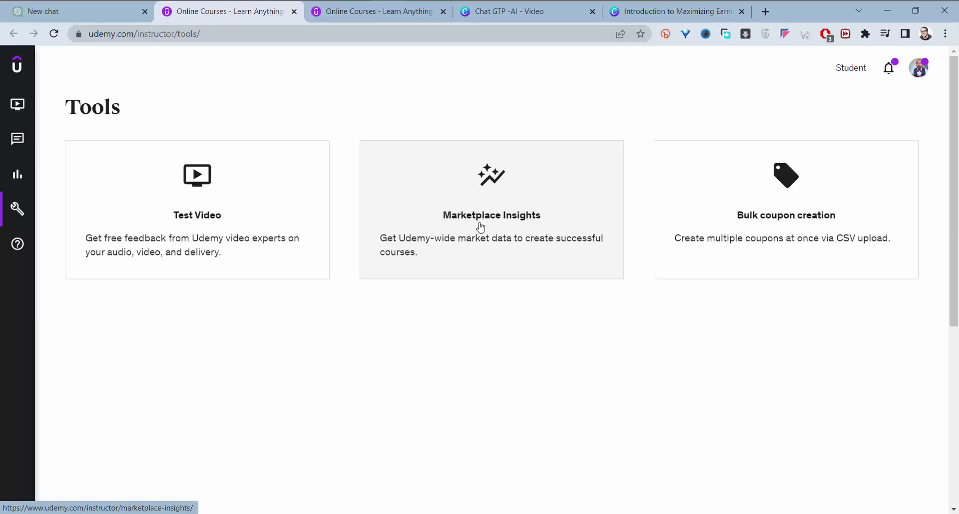
# Step: Open Marketplace Insights from the instructor tools and close the leftover duplicate Udemy page
pyautogui.click(479, 228)
pyautogui.click(257, 14)
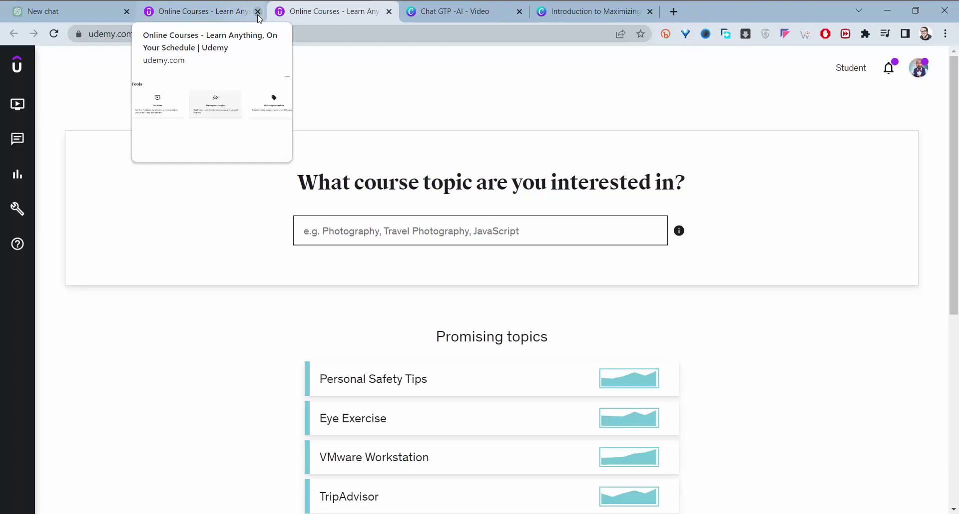
pyautogui.click(256, 14)
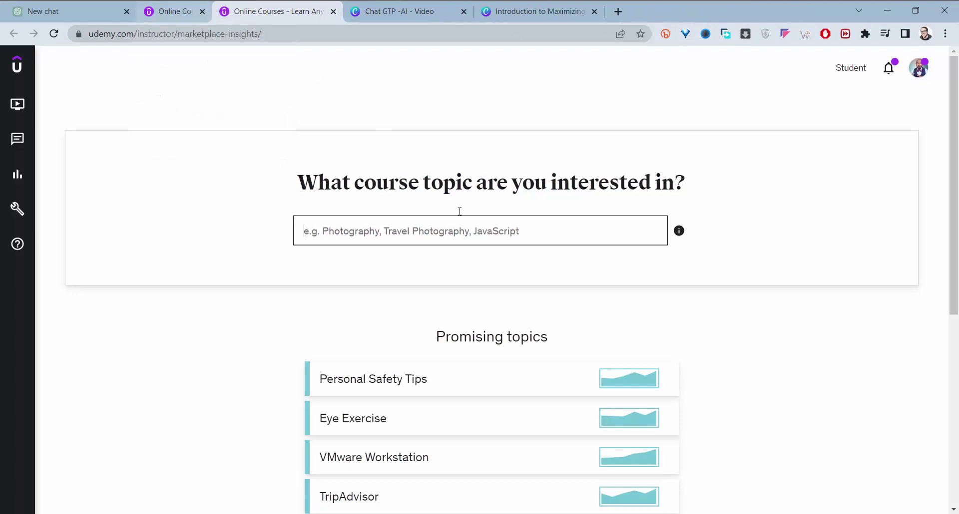
# Step: Look up the course topic Photography in Marketplace Insights
pyautogui.click(387, 231)
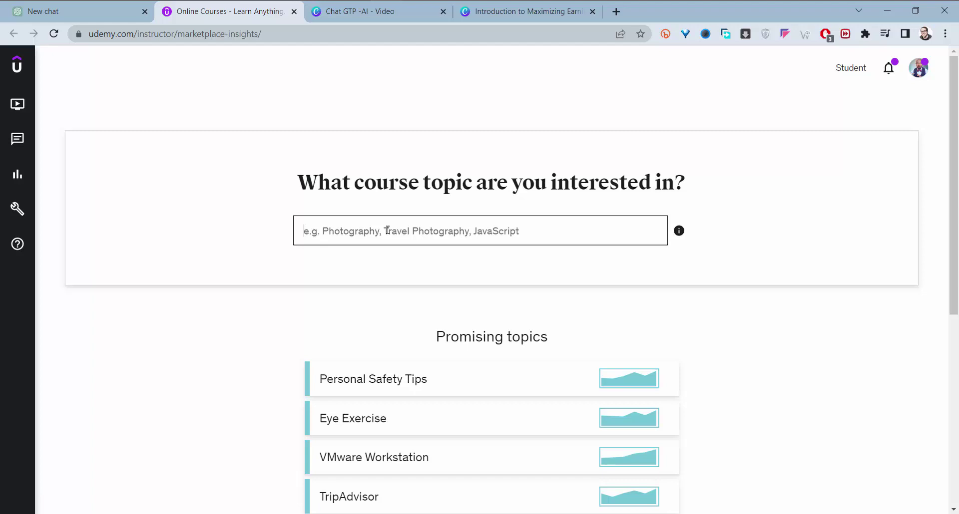
pyautogui.write('Photography')
pyautogui.press('Return')
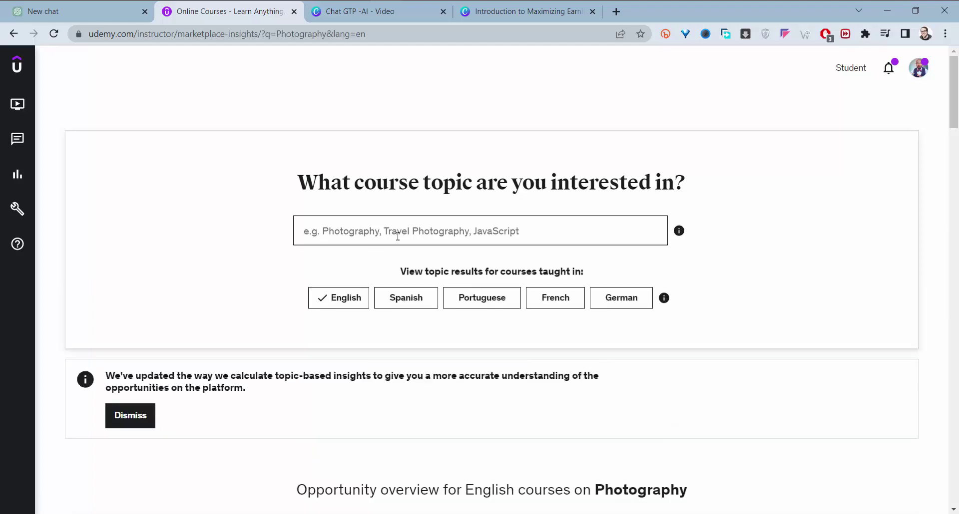
# Step: Search the course topics for "amazon" and bring up the opportunity overview for Amazon Honeycode
pyautogui.write('amaz')
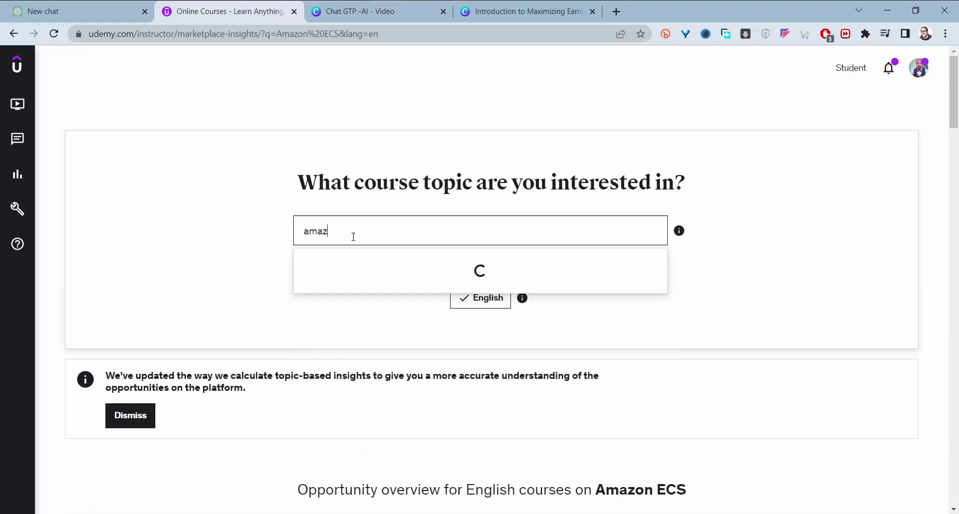
pyautogui.write('on')
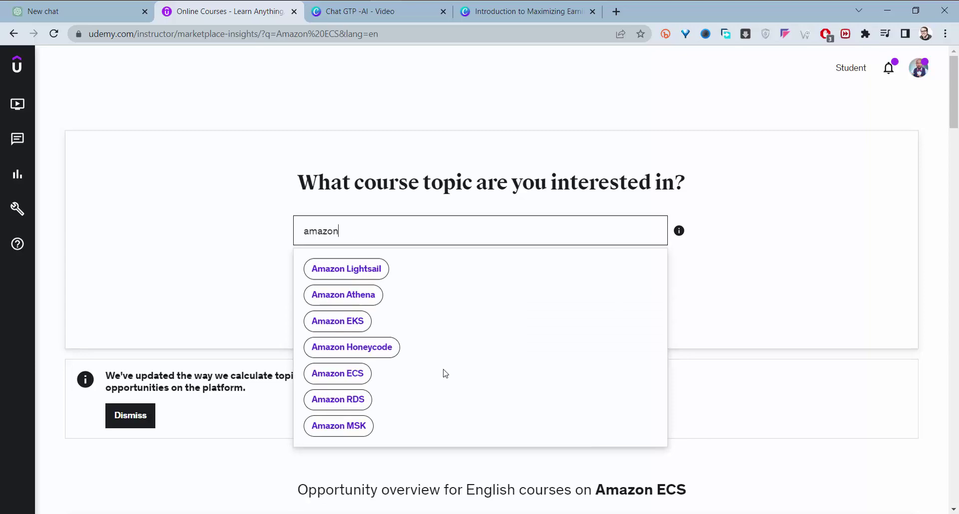
pyautogui.click(359, 348)
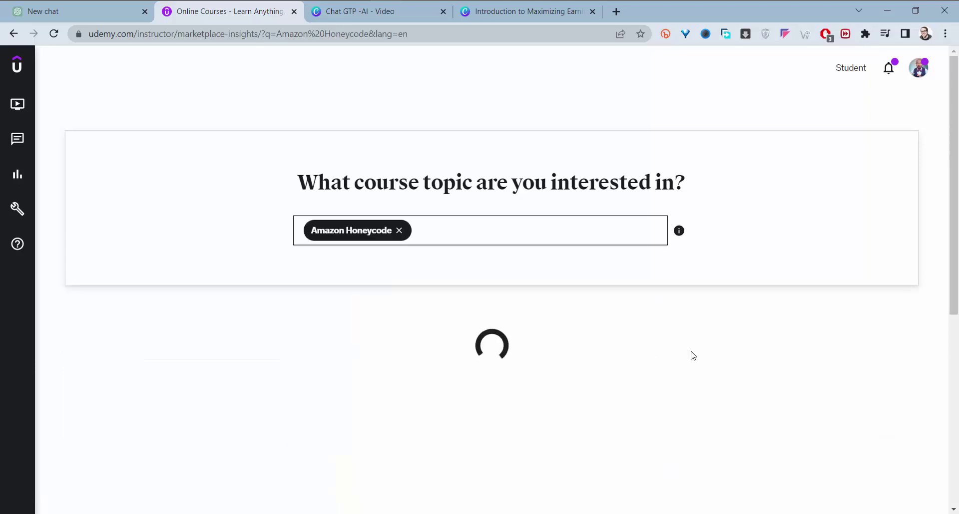
pyautogui.scroll(-8, 692, 356)
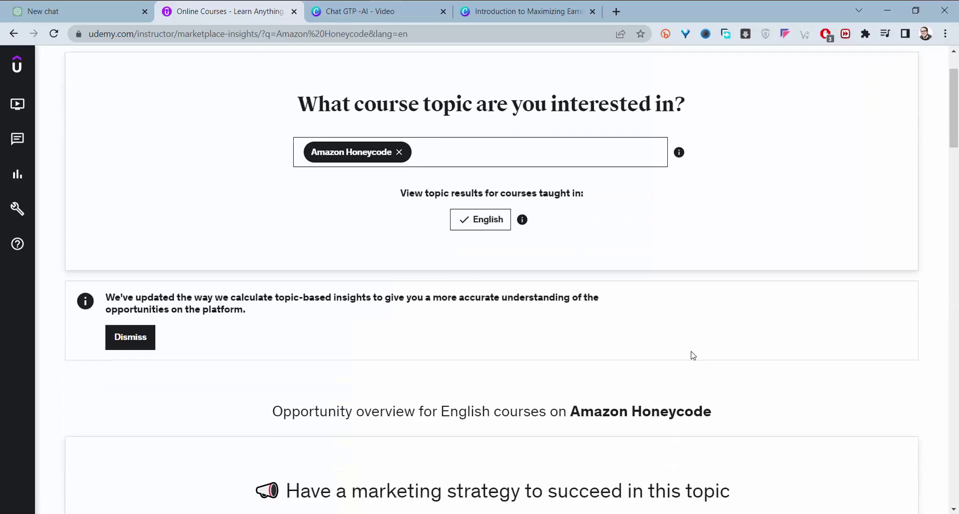
pyautogui.scroll(-2, 692, 355)
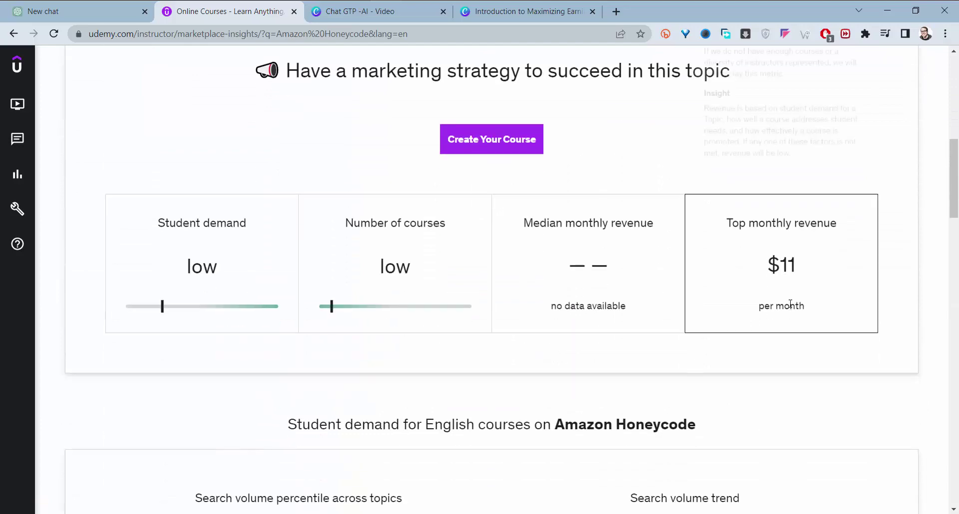
# Step: Examine Amazon Honeycode's student demand, number of courses and top monthly revenue, including the explanations of how each metric is calculated
pyautogui.moveTo(211, 214)
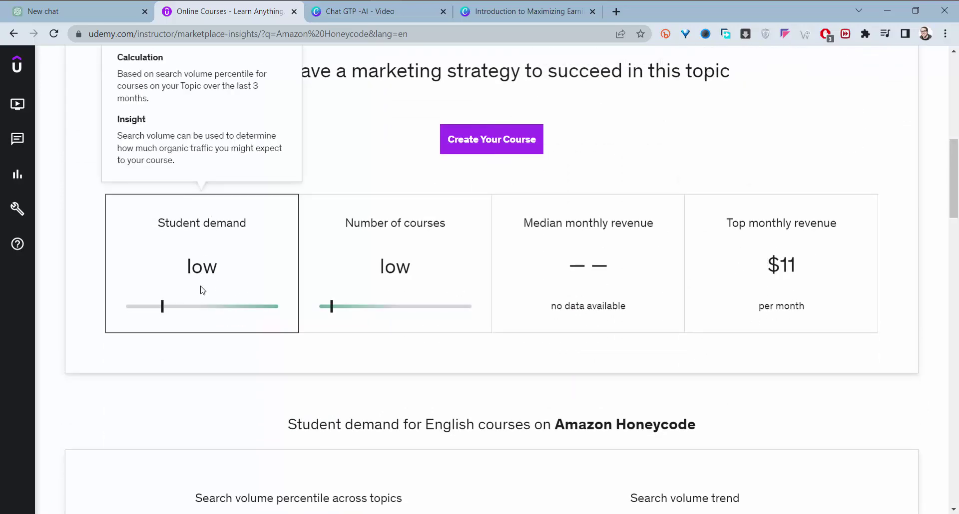
pyautogui.moveTo(396, 299)
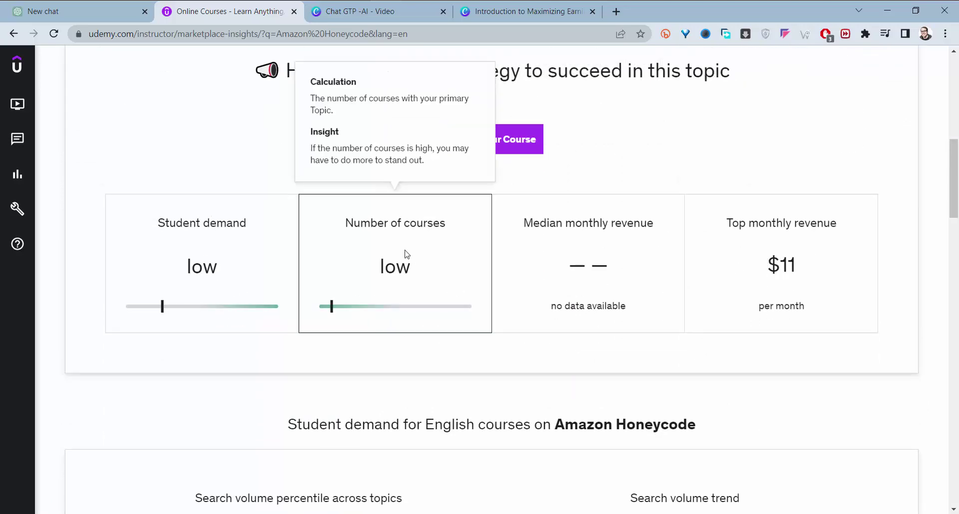
pyautogui.moveTo(780, 236)
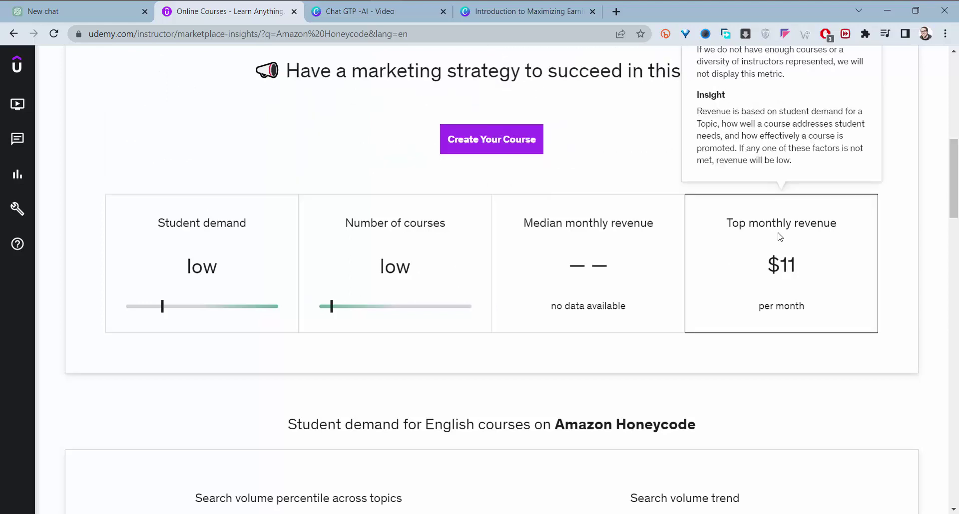
pyautogui.moveTo(780, 236); pyautogui.dragTo(757, 234)
pyautogui.click(804, 259)
pyautogui.doubleClick(779, 263)
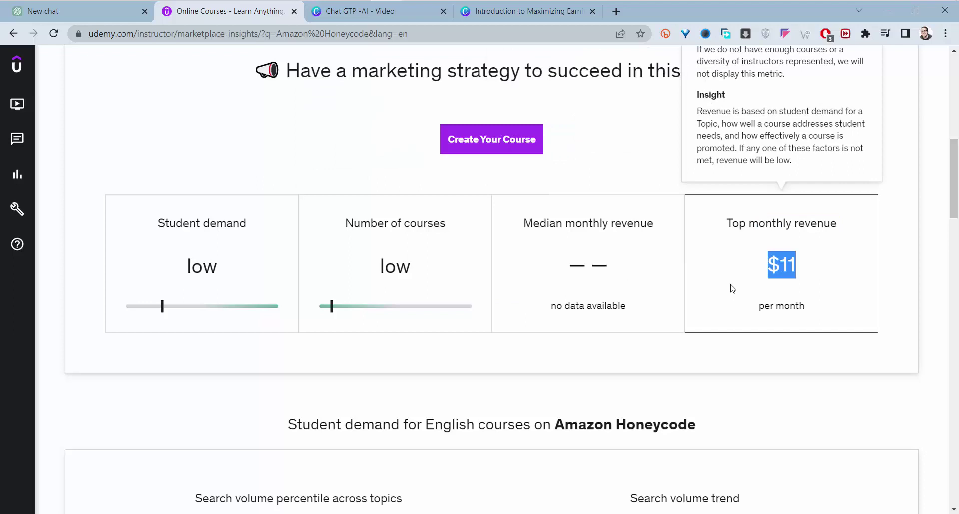
pyautogui.moveTo(229, 241)
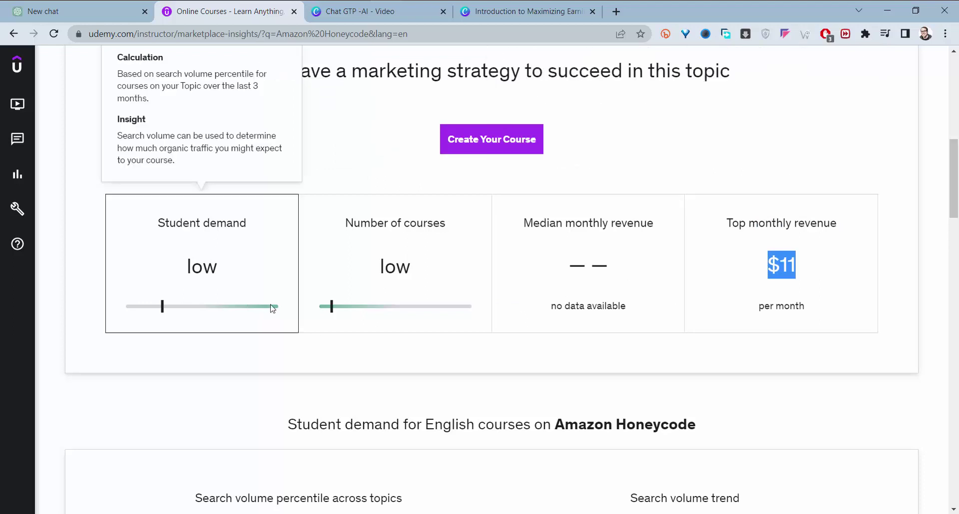
pyautogui.moveTo(419, 293)
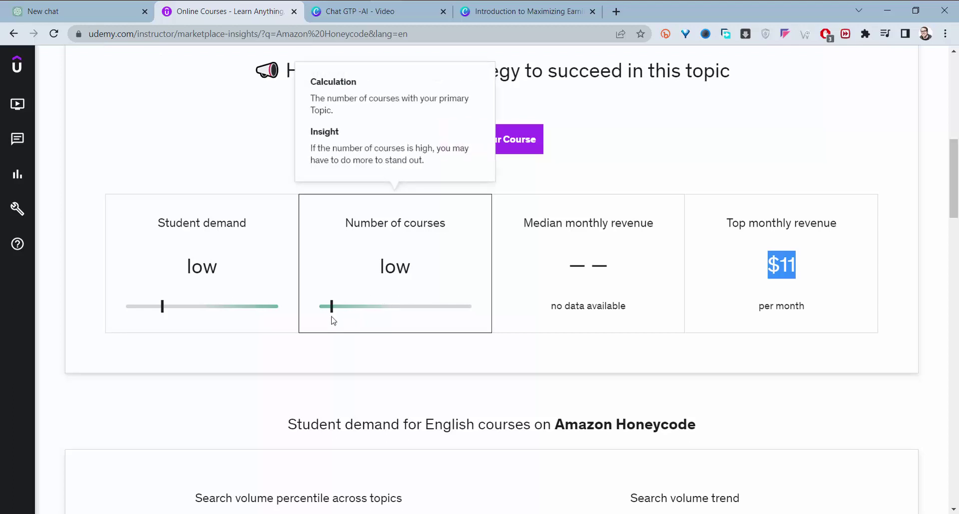
pyautogui.moveTo(205, 272)
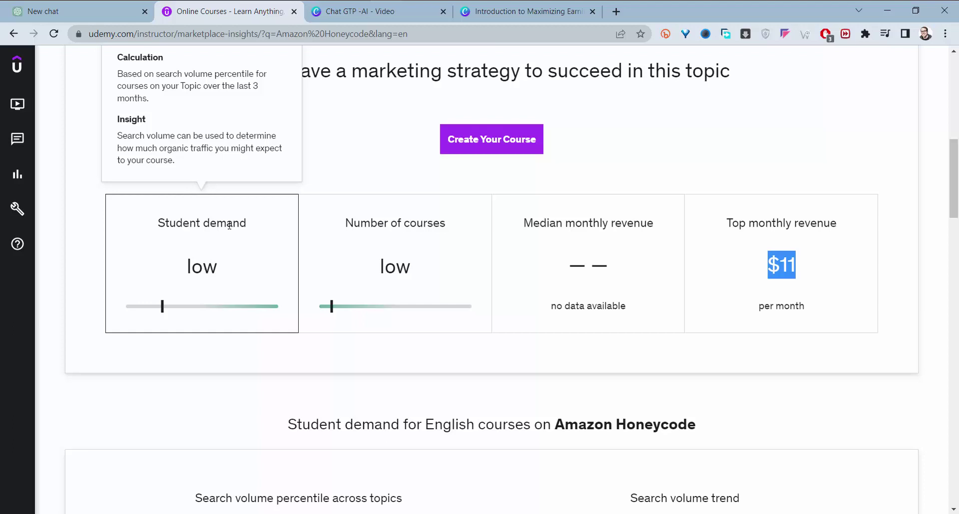
pyautogui.moveTo(412, 262)
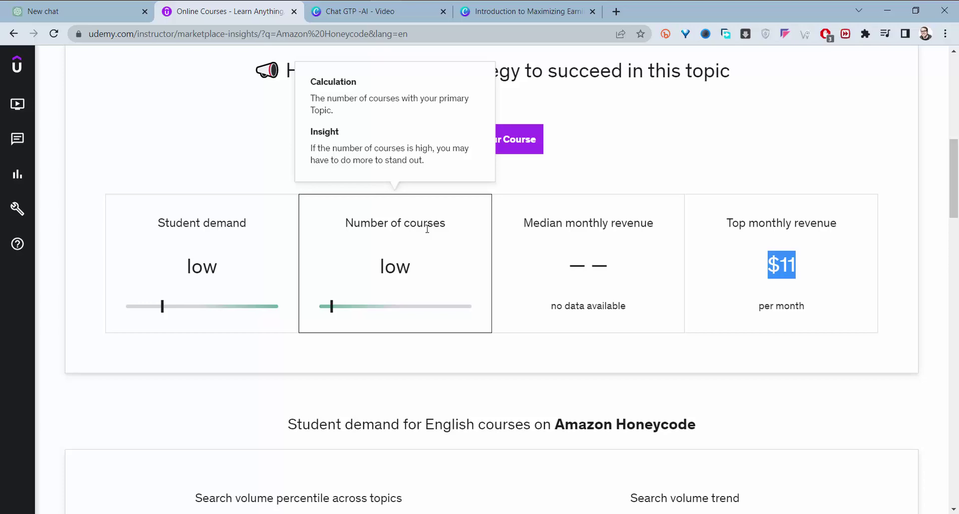
# Step: Switch to the Udemy Courses Search notes in Notepad and review the researched topics, highlighting Digital Marketing and its top monthly revenue
pyautogui.hotkey('alt', 'Tab')
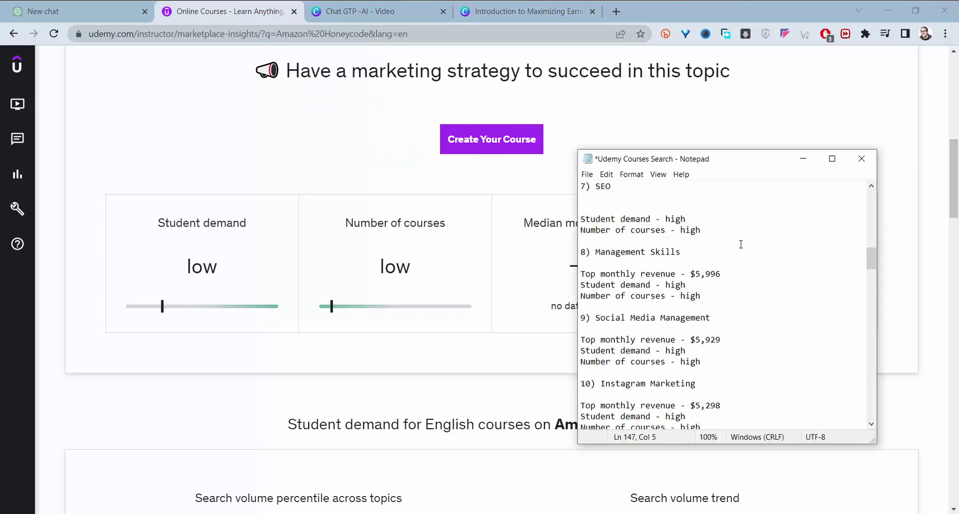
pyautogui.scroll(15, 740, 244)
pyautogui.scroll(-3, 741, 244)
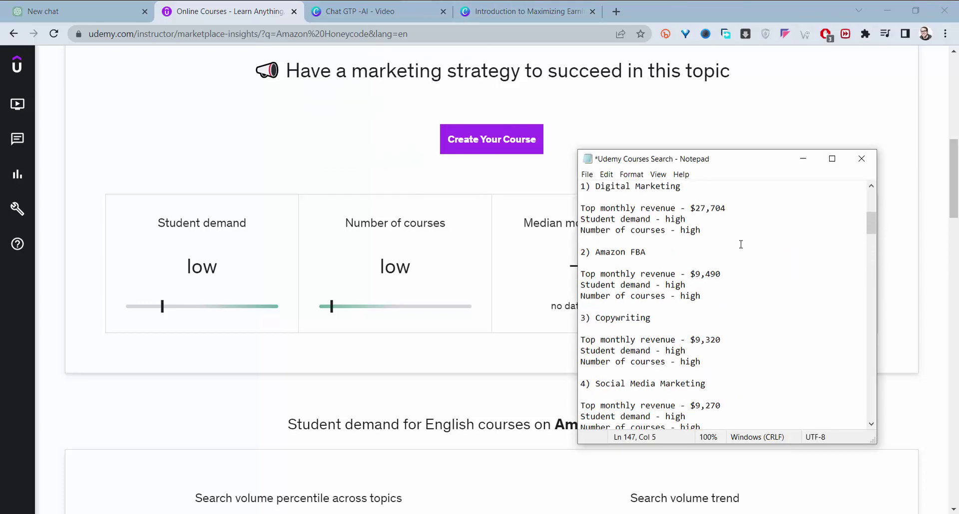
pyautogui.scroll(2, 741, 244)
pyautogui.moveTo(683, 252); pyautogui.dragTo(602, 252)
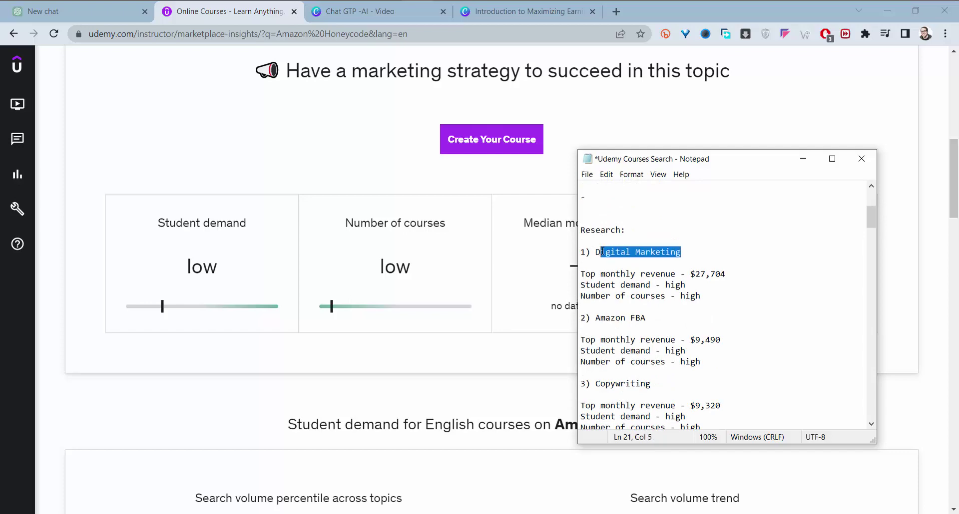
pyautogui.scroll(-2, 639, 245)
pyautogui.scroll(-5, 686, 290)
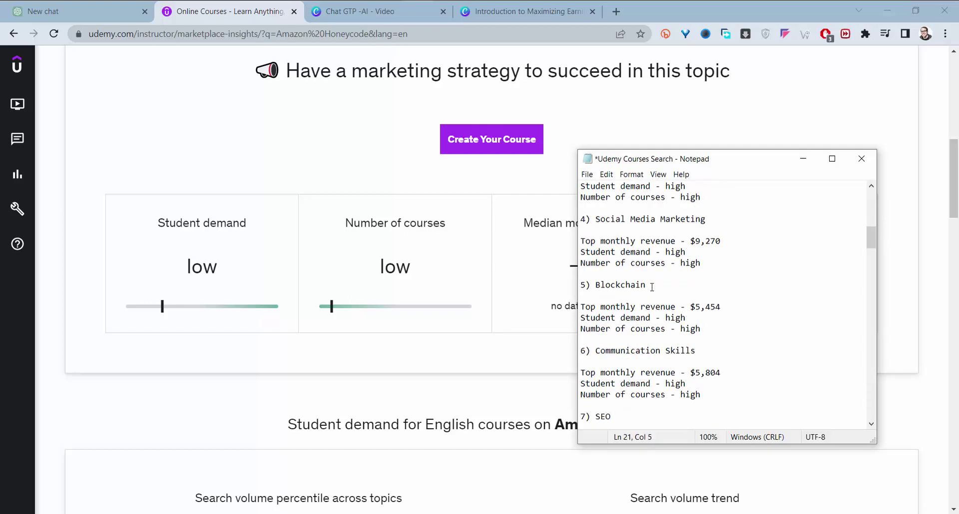
pyautogui.scroll(-2, 643, 289)
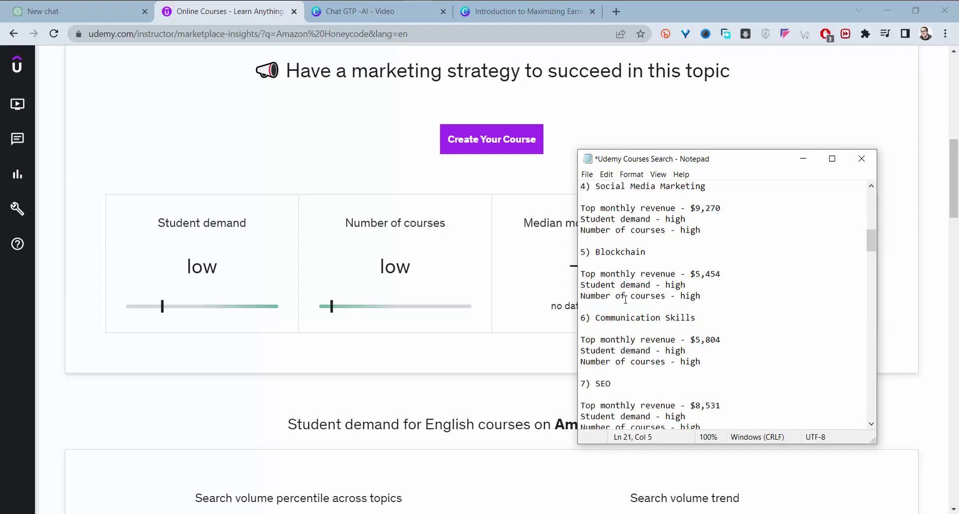
pyautogui.scroll(-2, 651, 283)
pyautogui.scroll(2, 652, 285)
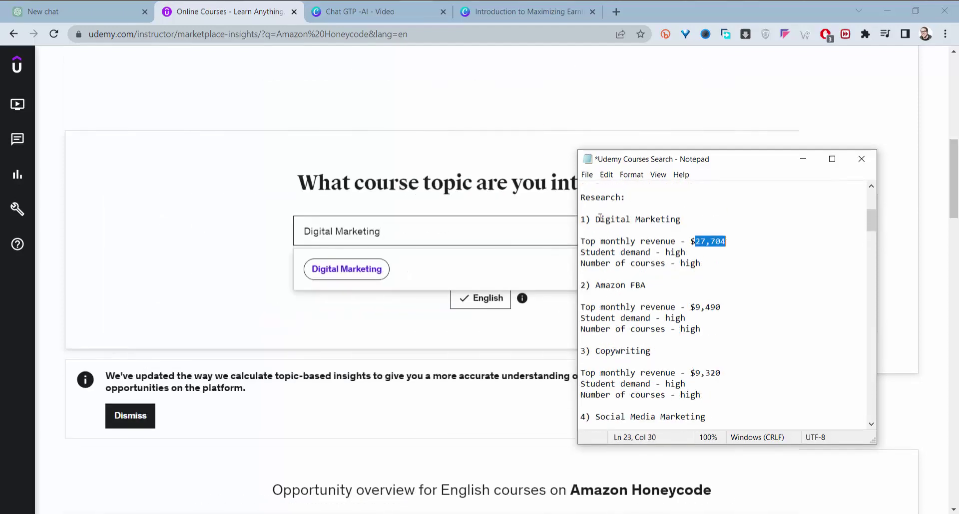
pyautogui.moveTo(599, 219); pyautogui.dragTo(737, 240)
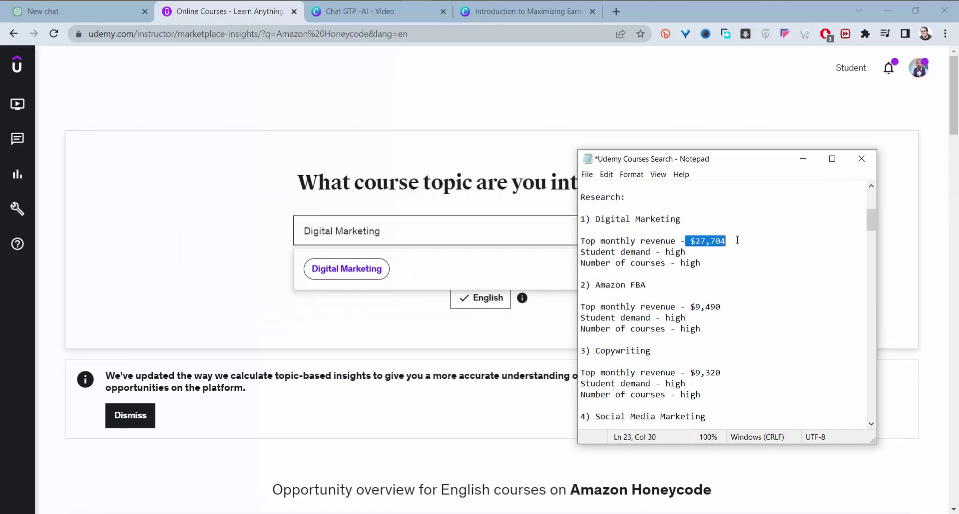
# Step: Look up Digital Marketing in Marketplace Insights and examine its top and median monthly revenue, number of courses and student demand
pyautogui.click(387, 239)
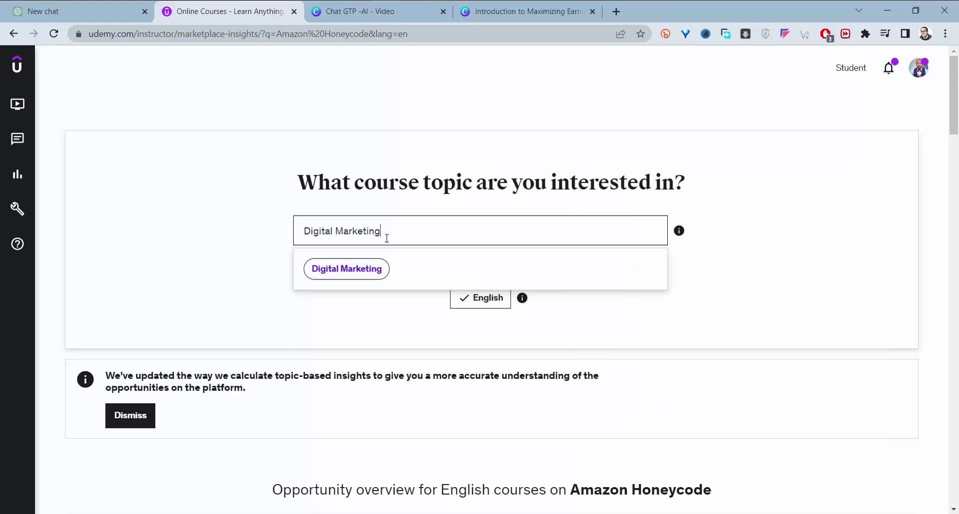
pyautogui.click(386, 277)
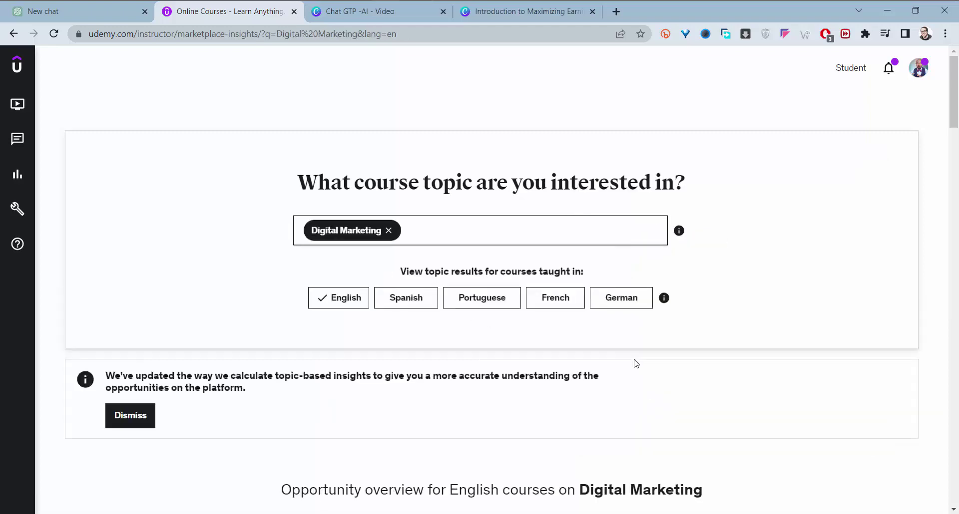
pyautogui.scroll(-8, 636, 364)
pyautogui.moveTo(816, 329); pyautogui.dragTo(694, 331)
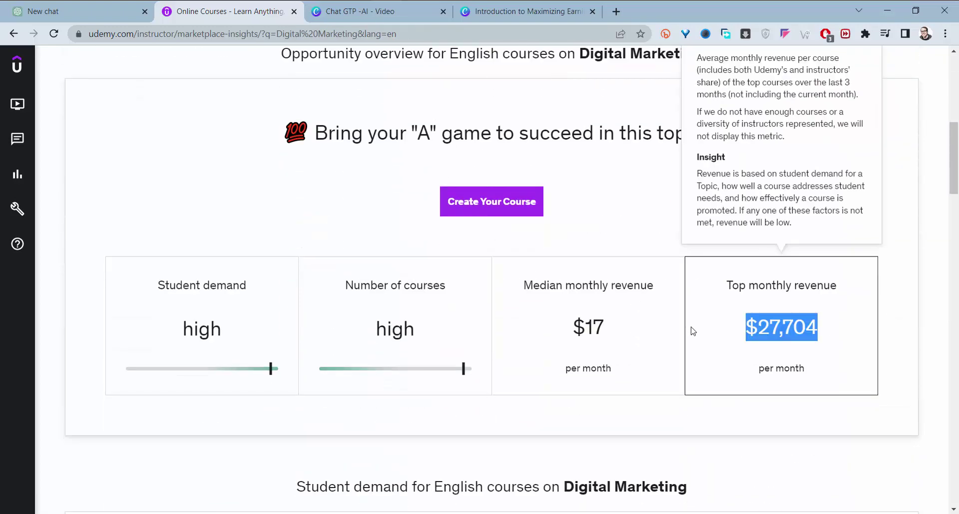
pyautogui.moveTo(560, 312)
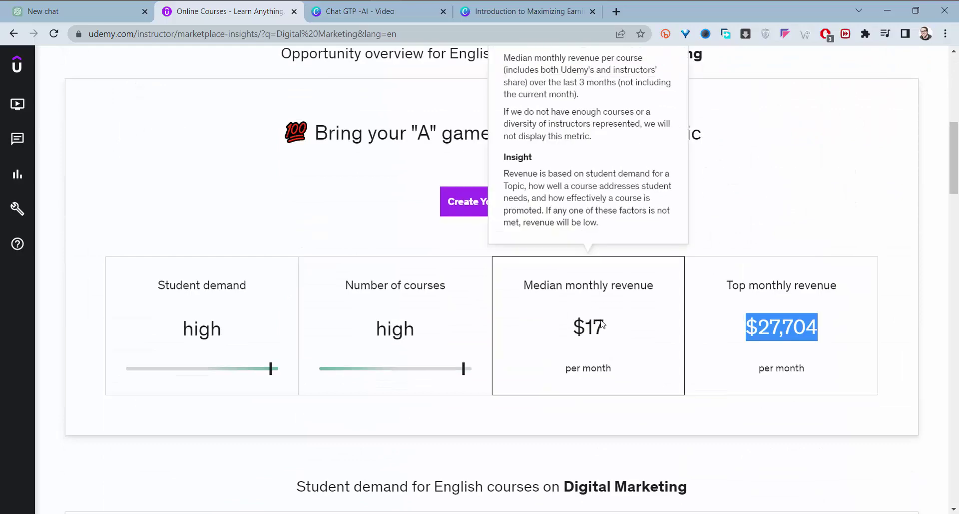
pyautogui.moveTo(595, 330); pyautogui.dragTo(572, 329)
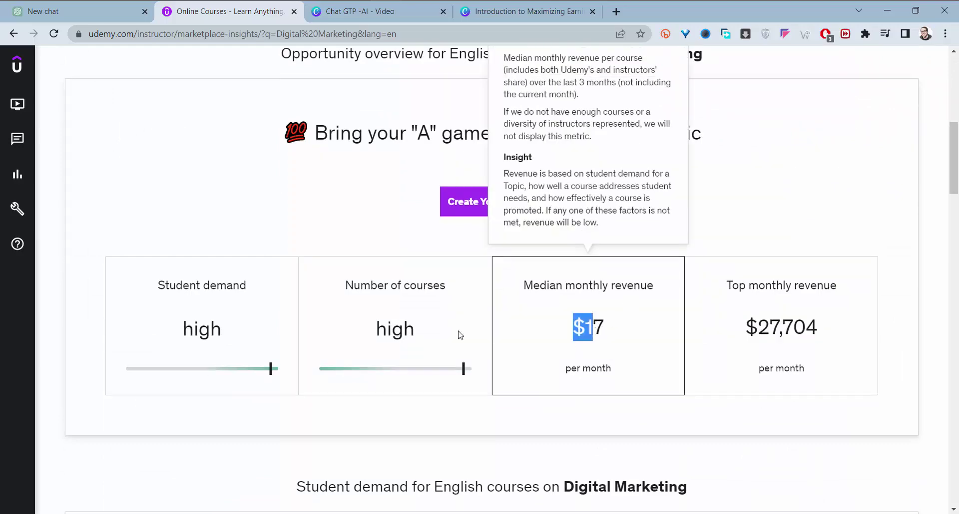
pyautogui.moveTo(376, 376)
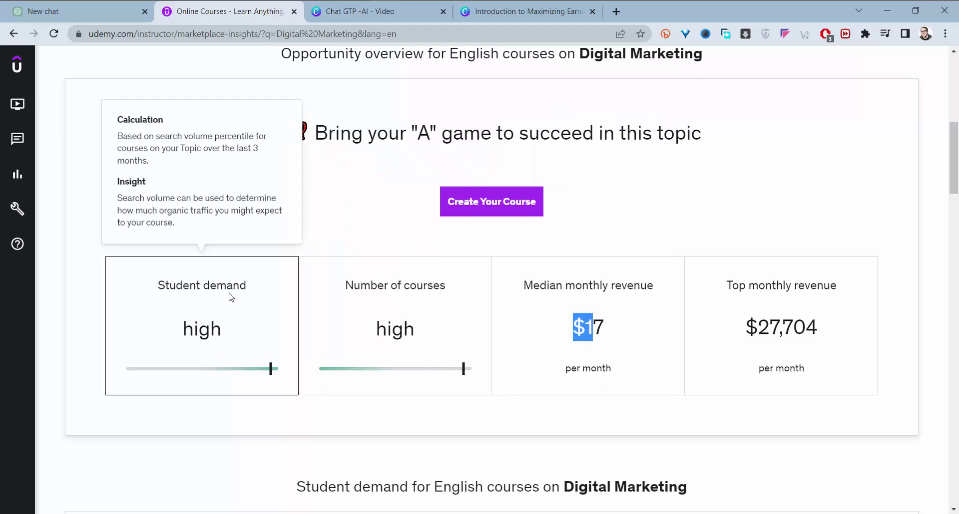
# Step: Return to the Notepad research notes and read further through the list of researched course topics
pyautogui.hotkey('alt', 'Tab')
pyautogui.scroll(-2, 655, 274)
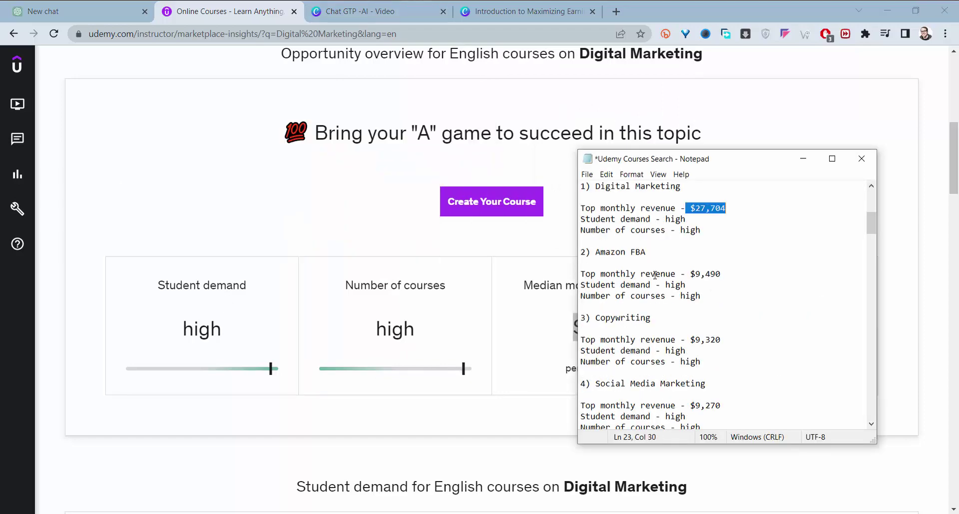
pyautogui.moveTo(651, 221); pyautogui.dragTo(603, 219)
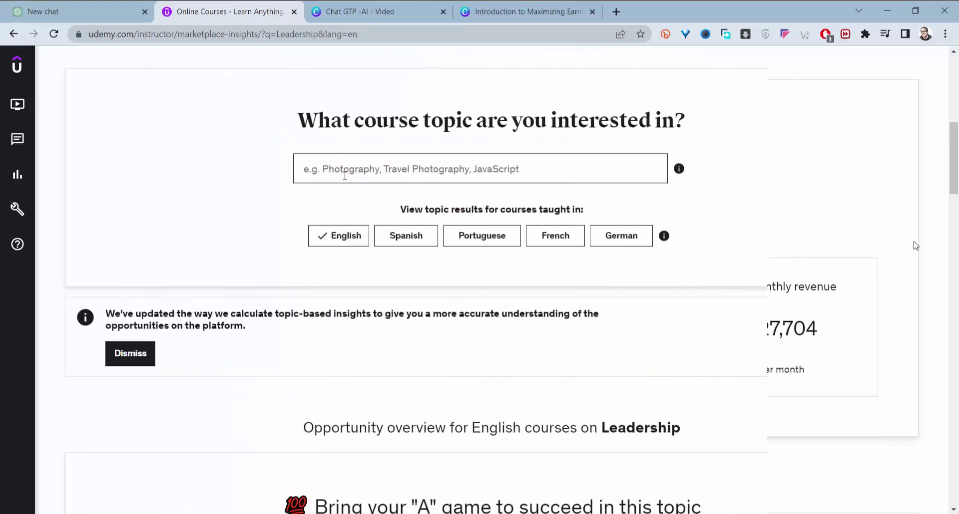
# Step: Look up the topic Affiliate Marketing in Marketplace Insights and view its opportunity overview
pyautogui.click(344, 176)
pyautogui.write('Affi')
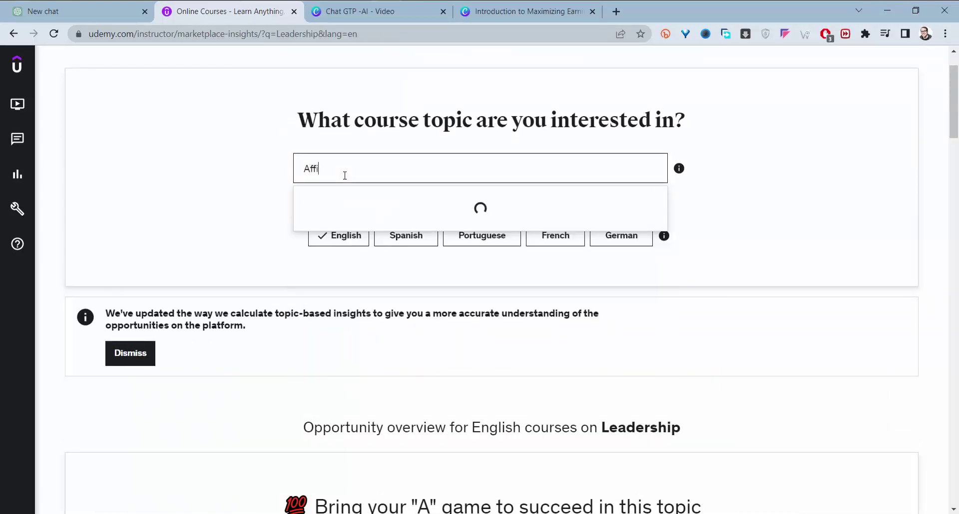
pyautogui.write('liate marketing')
pyautogui.click(355, 207)
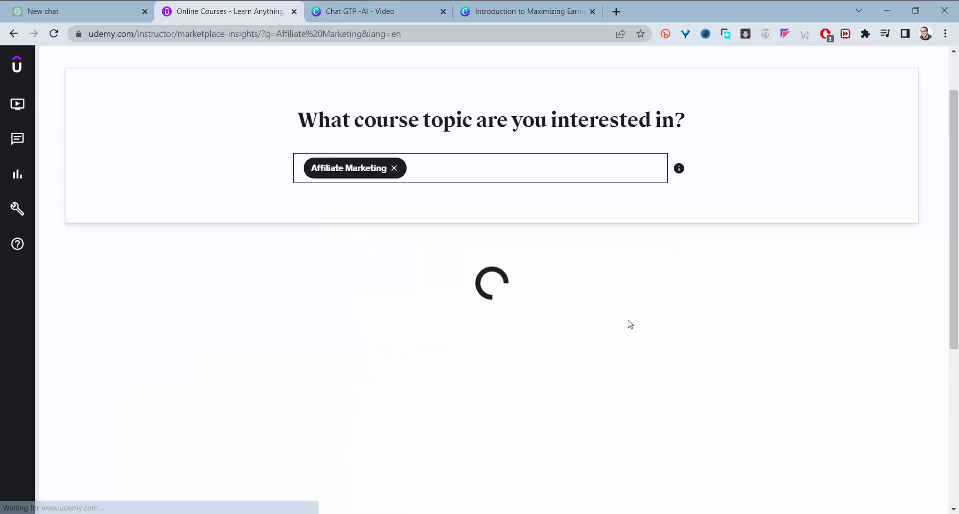
pyautogui.scroll(-7, 642, 368)
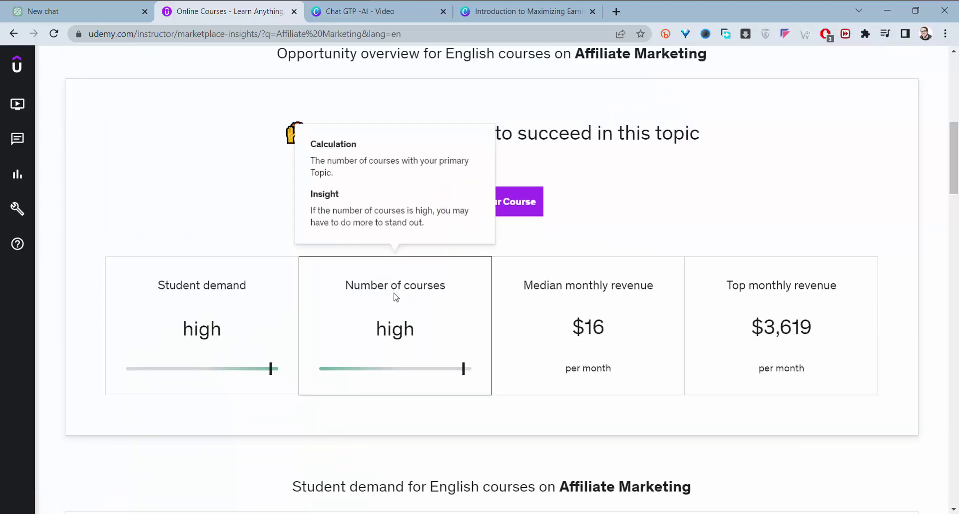
# Step: Examine the student demand, number of courses, median monthly revenue and top monthly revenue for Affiliate Marketing
pyautogui.moveTo(189, 230)
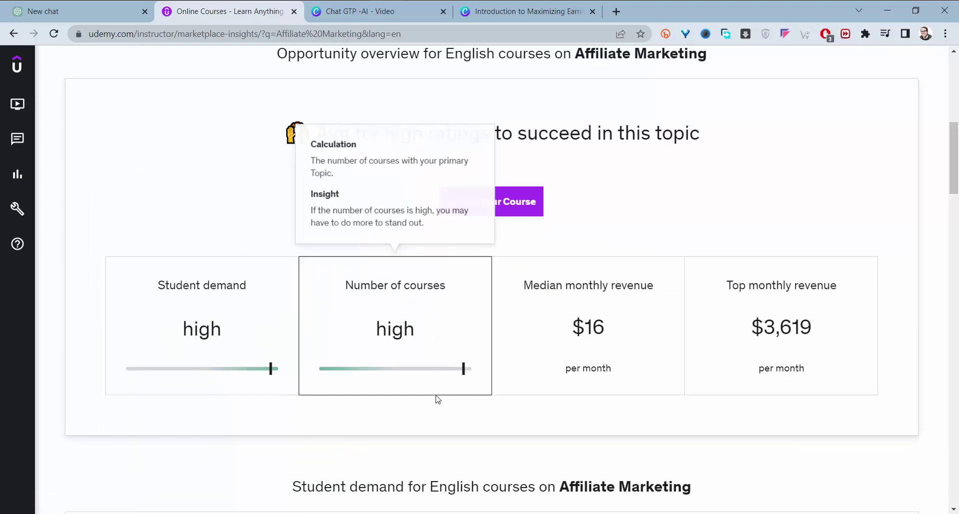
pyautogui.moveTo(554, 278)
pyautogui.moveTo(622, 338); pyautogui.dragTo(556, 327)
pyautogui.click(531, 276)
pyautogui.moveTo(766, 329)
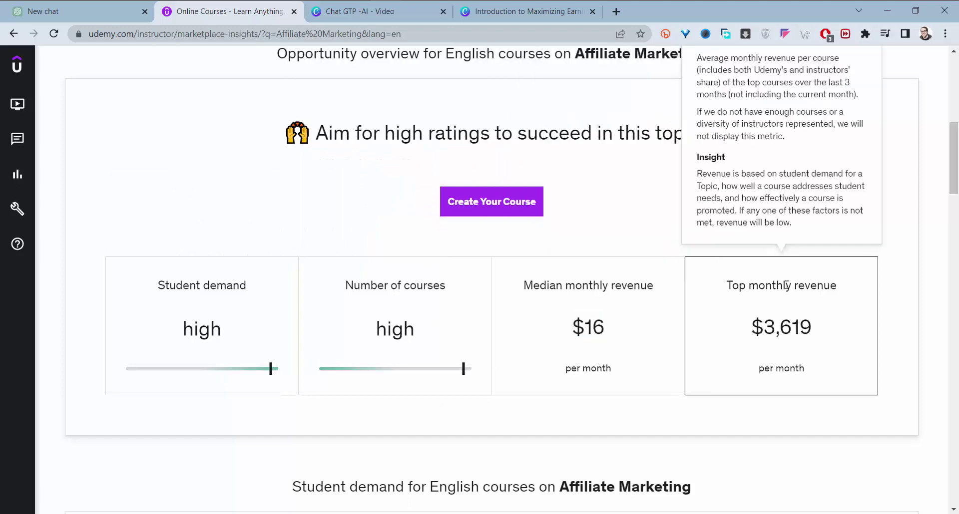
pyautogui.moveTo(765, 330); pyautogui.dragTo(799, 329)
# Step: Copy the topic name "Affiliate Marketing" from the heading of the opportunity overview
pyautogui.scroll(8, 593, 346)
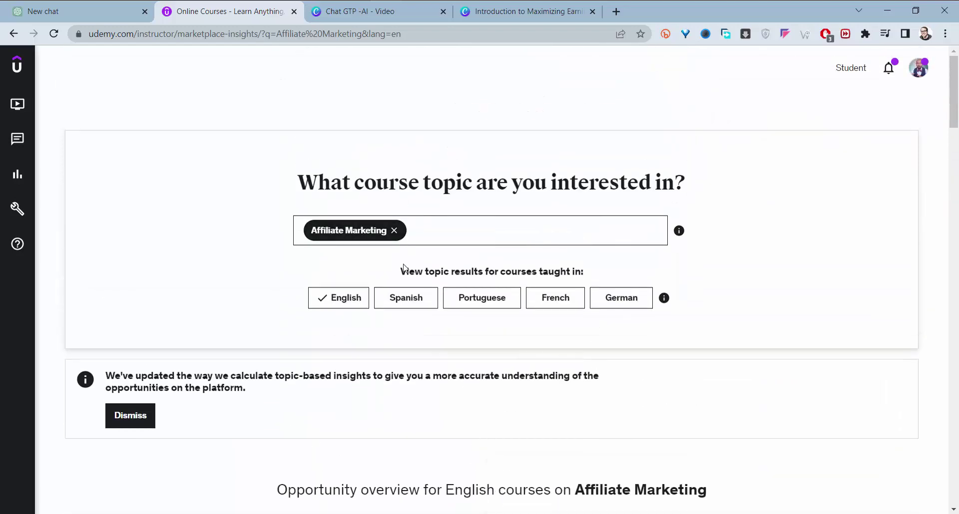
pyautogui.scroll(-5, 447, 272)
pyautogui.scroll(-1, 448, 272)
pyautogui.moveTo(576, 178); pyautogui.dragTo(738, 184)
pyautogui.hotkey('ctrl', 'c')
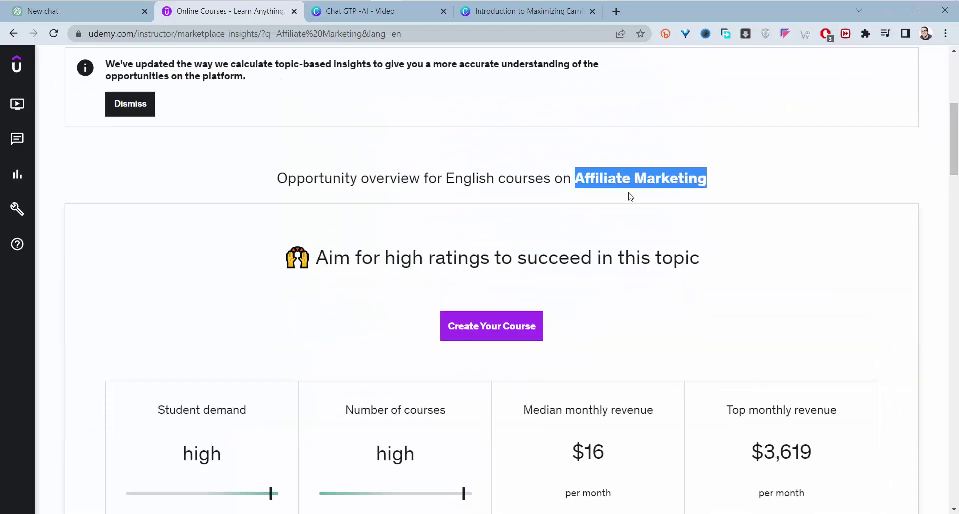
pyautogui.click(596, 180)
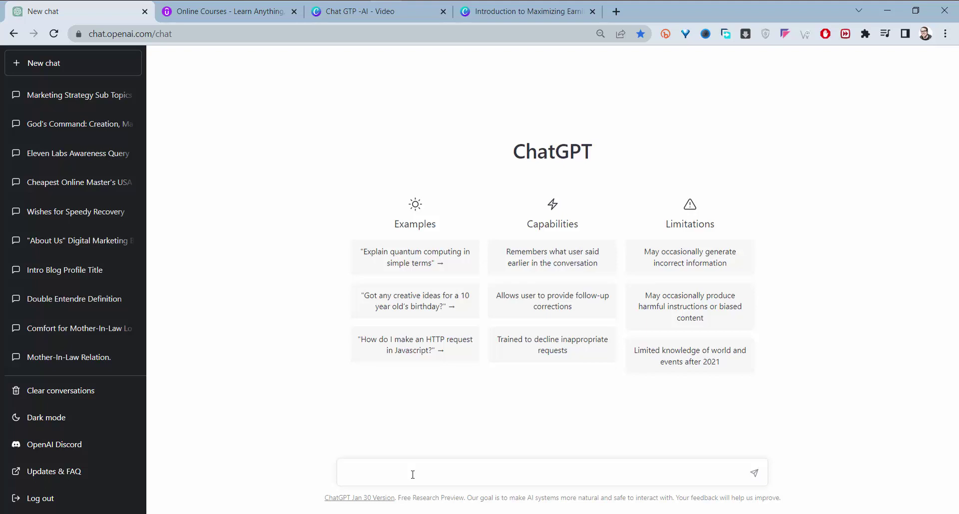
# Step: Switch to ChatGPT and submit the prompt: Suggest sub topics for "Affiliate Marketing"
pyautogui.write('ggest sub topics for "')
pyautogui.hotkey('ctrl', 'v')
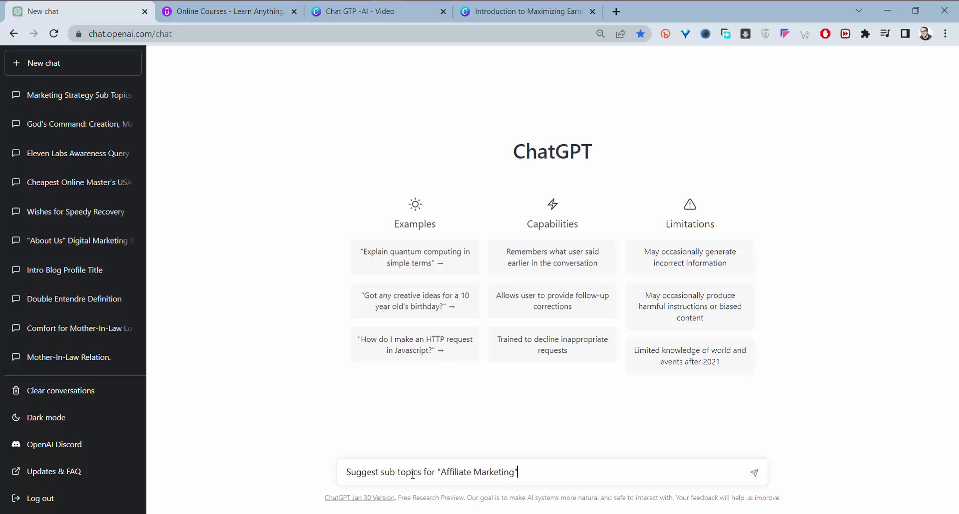
pyautogui.press('Return')
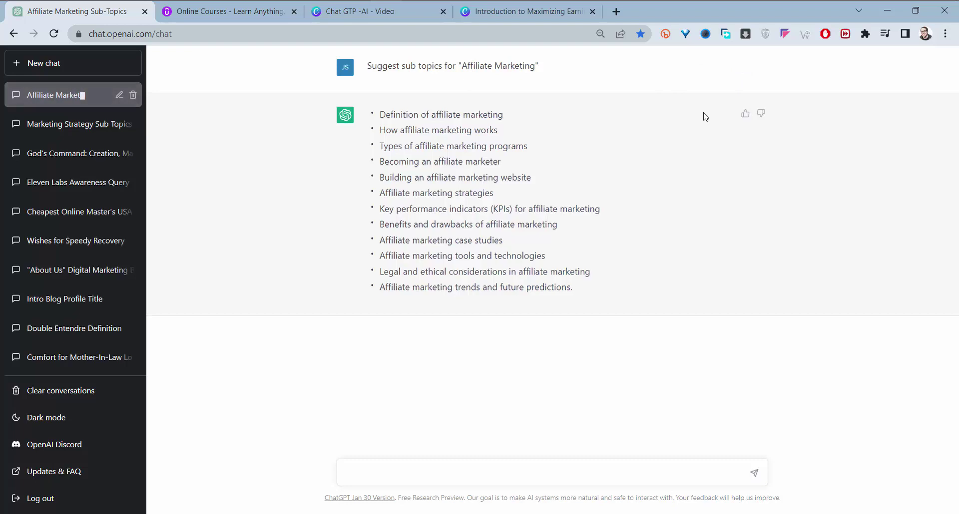
# Step: Resubmit the same sub-topics prompt through its edit option and review the new list of suggestions
pyautogui.click(745, 66)
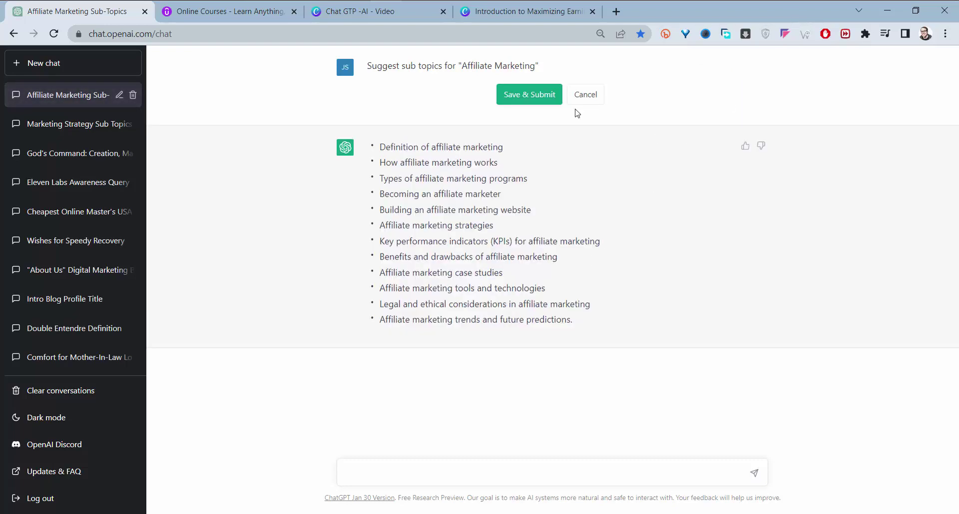
pyautogui.click(531, 95)
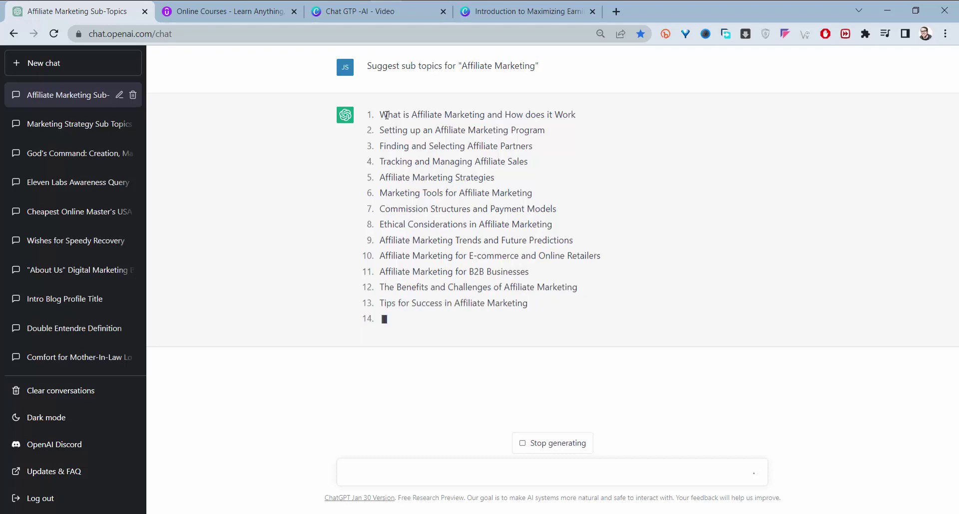
pyautogui.moveTo(387, 114); pyautogui.dragTo(612, 327)
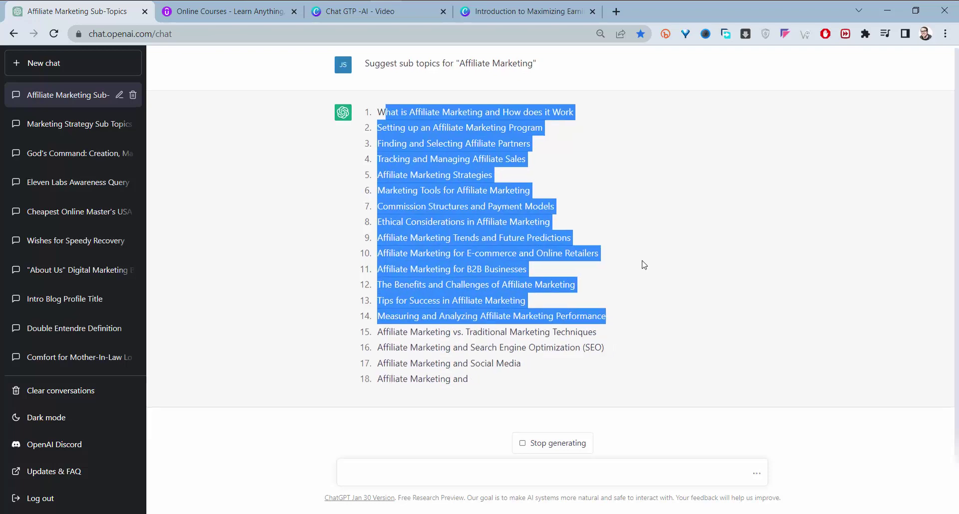
pyautogui.click(661, 277)
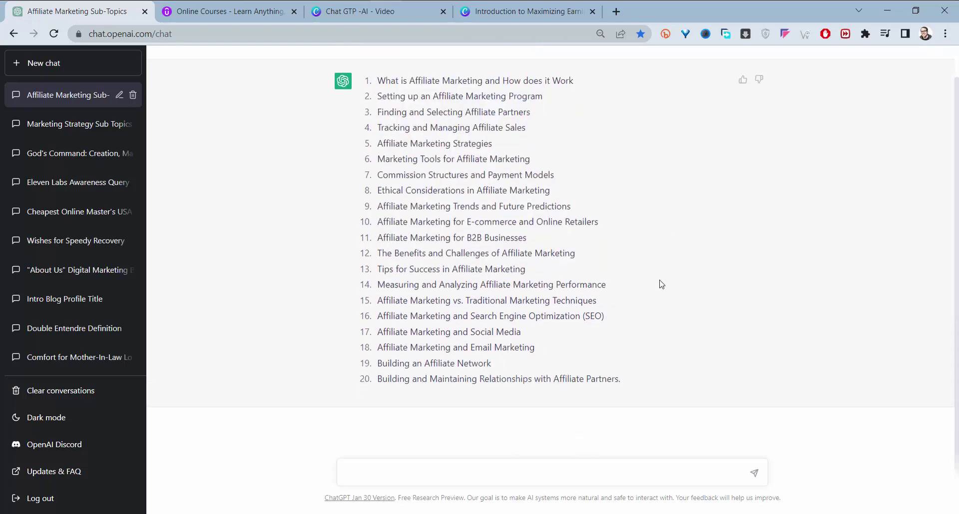
pyautogui.scroll(1, 662, 284)
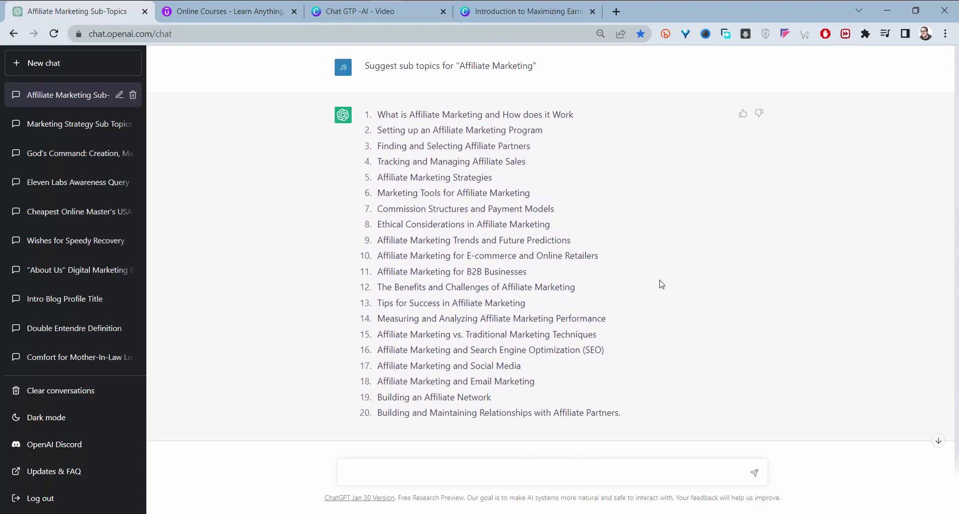
# Step: Pick a suggested sub-topic and submit the prompt: Write a course outline for: "Affiliate Marketing Strategies"
pyautogui.scroll(-1, 661, 284)
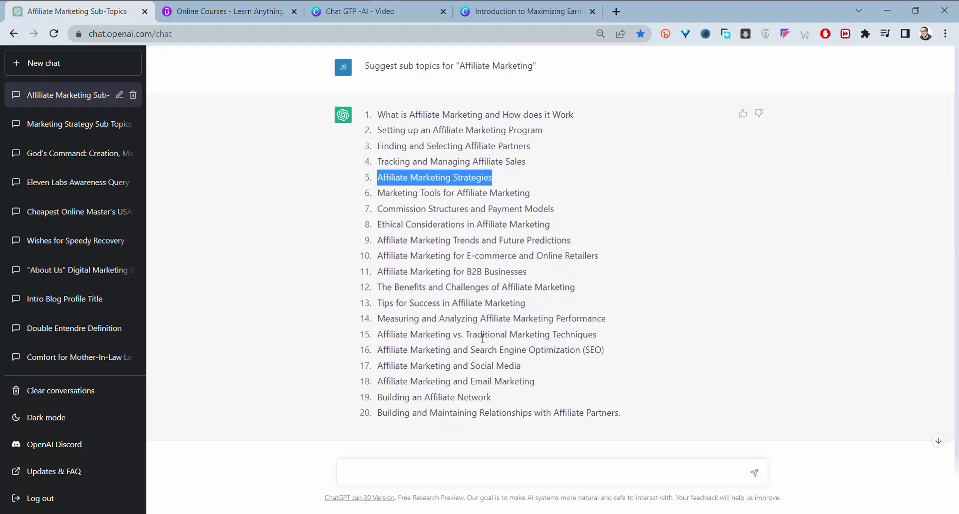
pyautogui.scroll(-1, 479, 335)
pyautogui.click(356, 478)
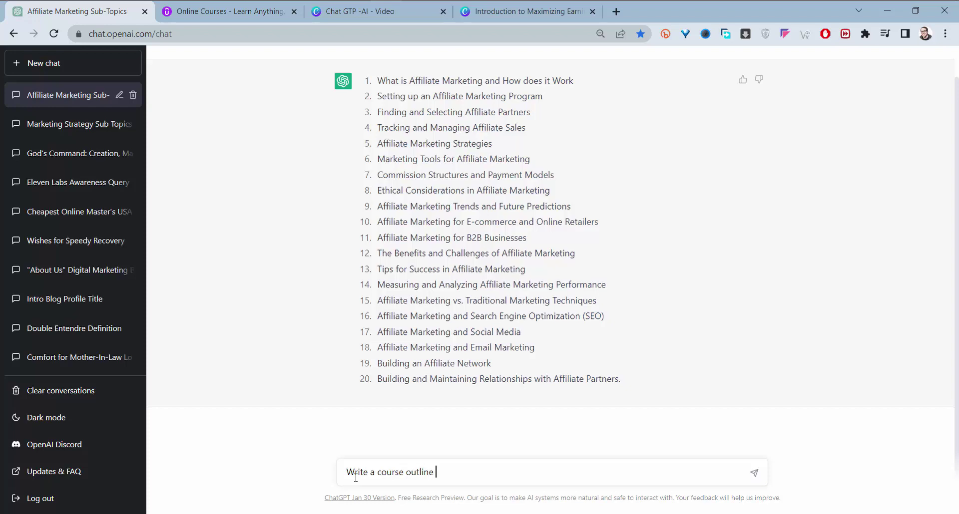
pyautogui.write('for: "')
pyautogui.write('Affiliate Marketing Strategies')
pyautogui.write('"')
pyautogui.press('Return')
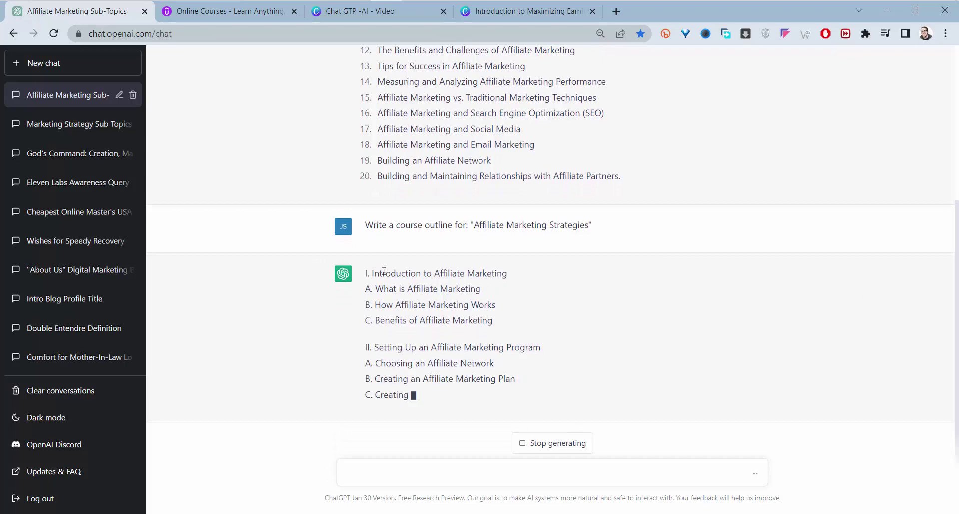
# Step: Read the section headings of the course outline from Introduction to Affiliate Marketing to Affiliate Marketing Strategies
pyautogui.moveTo(372, 258); pyautogui.dragTo(475, 269)
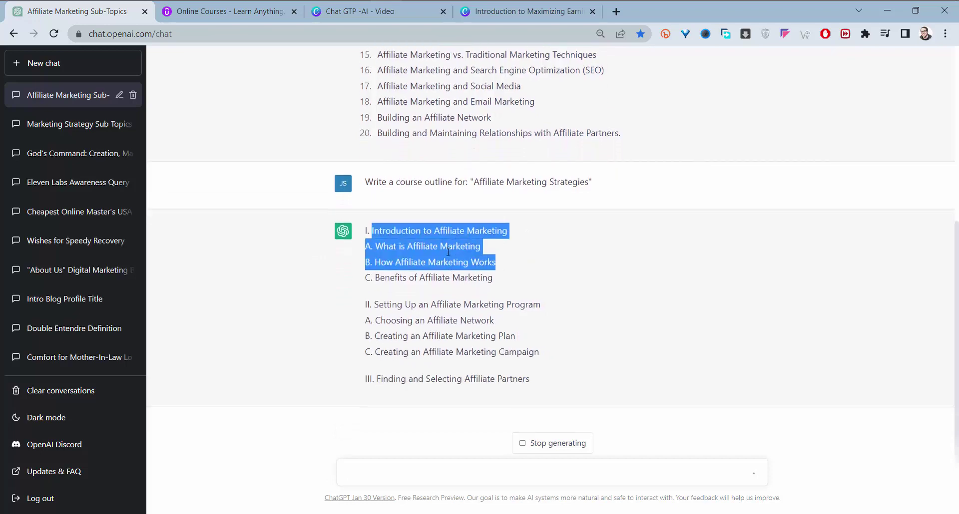
pyautogui.click(475, 268)
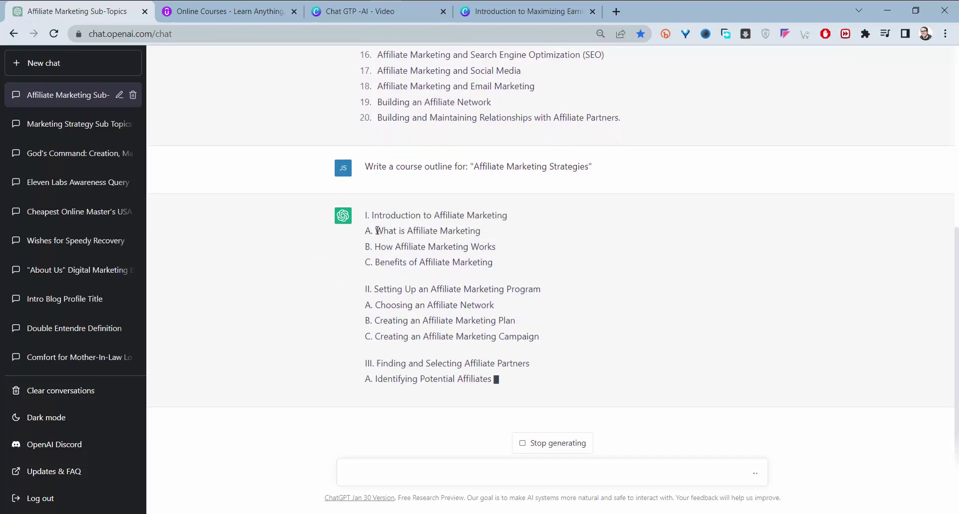
pyautogui.moveTo(374, 199); pyautogui.dragTo(499, 186)
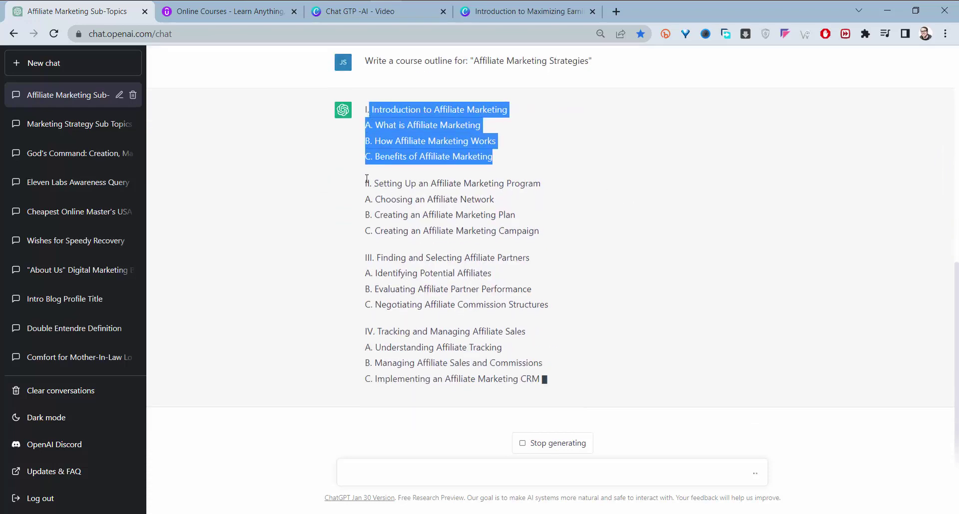
pyautogui.moveTo(367, 179); pyautogui.dragTo(545, 195)
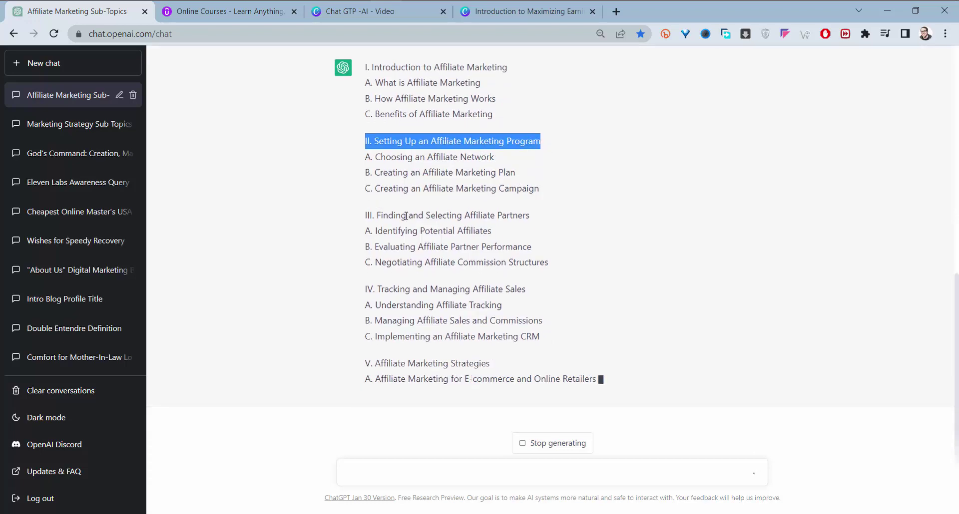
pyautogui.moveTo(406, 216); pyautogui.dragTo(526, 214)
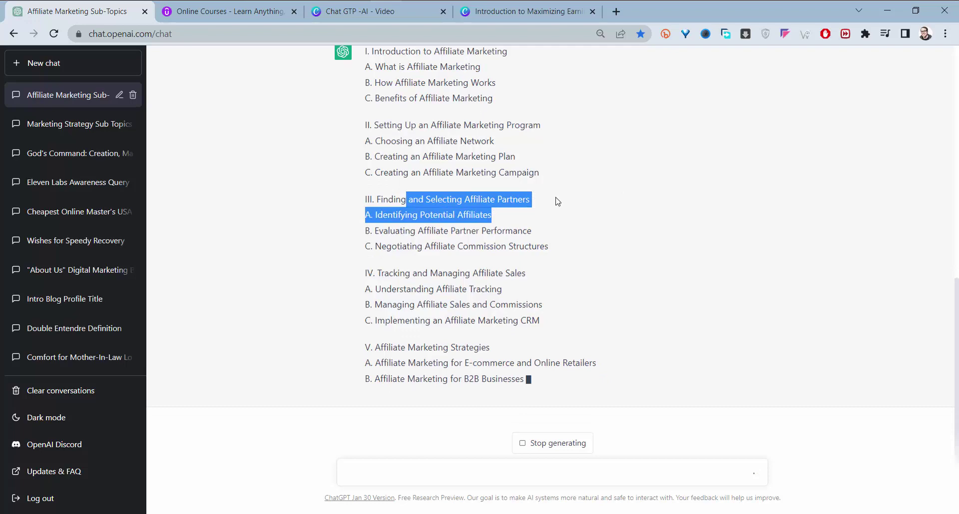
pyautogui.click(442, 253)
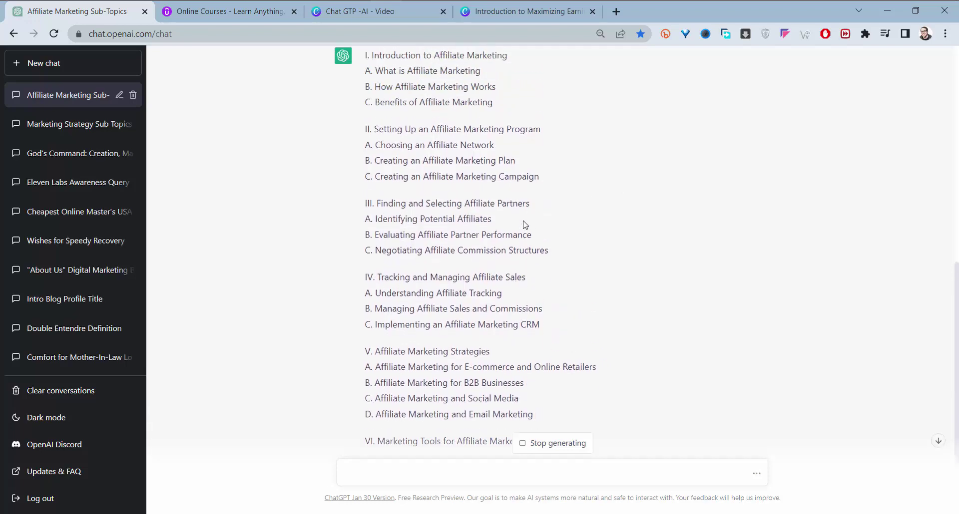
pyautogui.moveTo(528, 278); pyautogui.dragTo(367, 277)
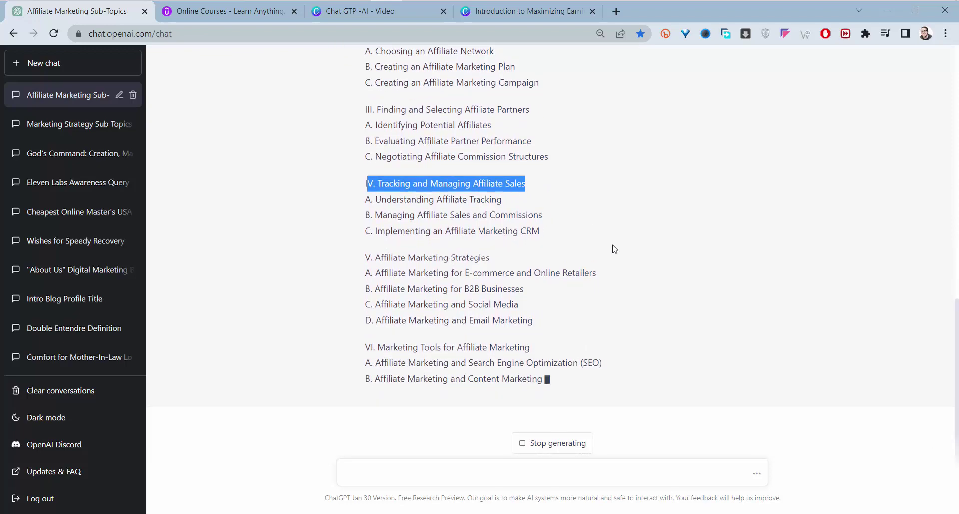
pyautogui.moveTo(392, 216); pyautogui.dragTo(502, 232)
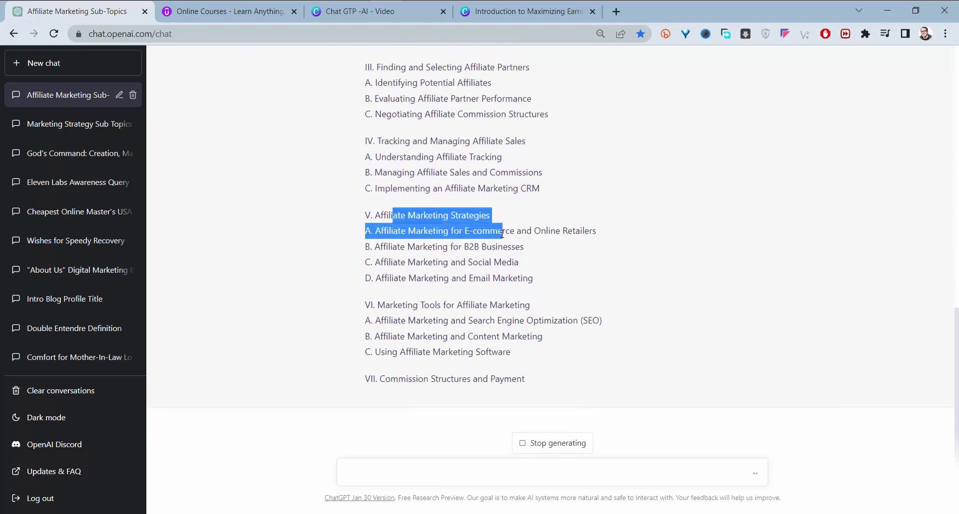
# Step: Return to the start of the outline, review the lessons under its first three sections and skim the following sections
pyautogui.scroll(4, 456, 178)
pyautogui.moveTo(380, 139); pyautogui.dragTo(476, 168)
pyautogui.click(415, 153)
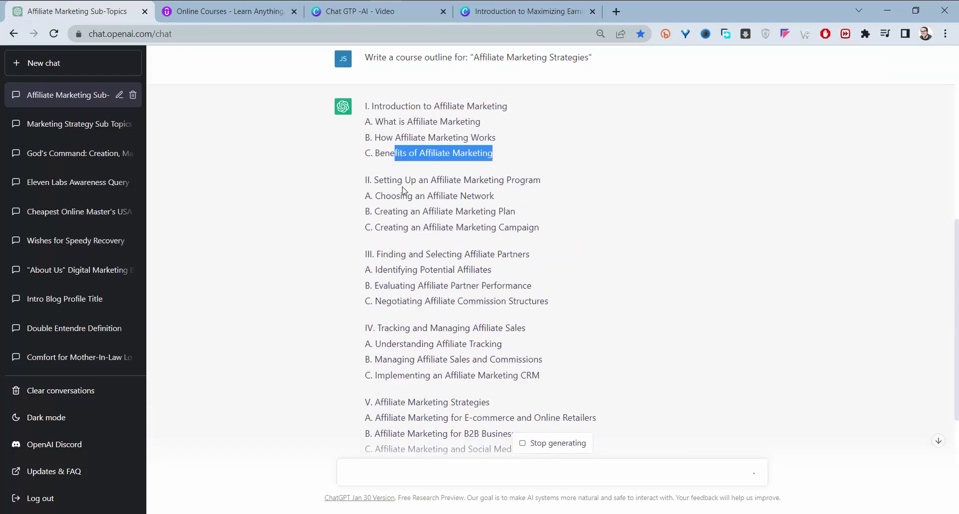
pyautogui.moveTo(391, 195); pyautogui.dragTo(472, 216)
pyautogui.moveTo(405, 228); pyautogui.dragTo(539, 229)
pyautogui.moveTo(412, 270); pyautogui.dragTo(475, 285)
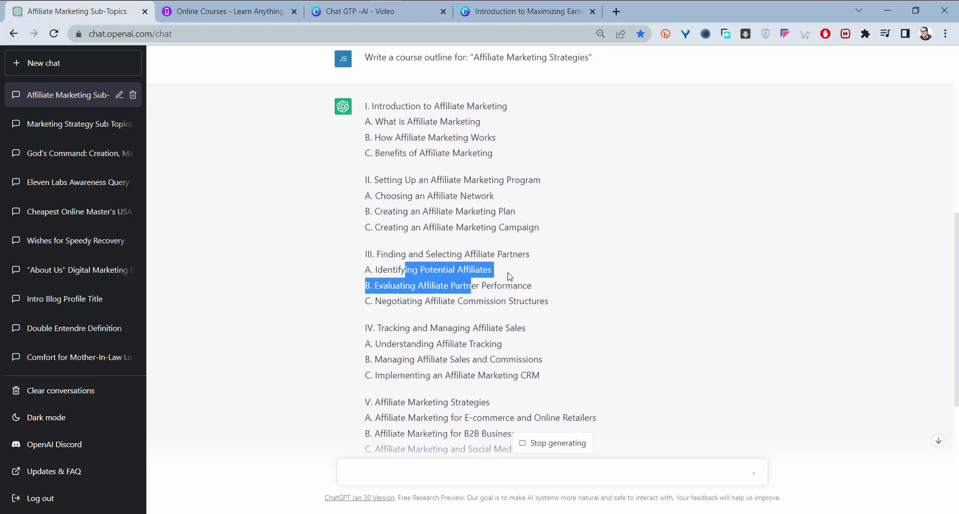
pyautogui.scroll(-5, 574, 245)
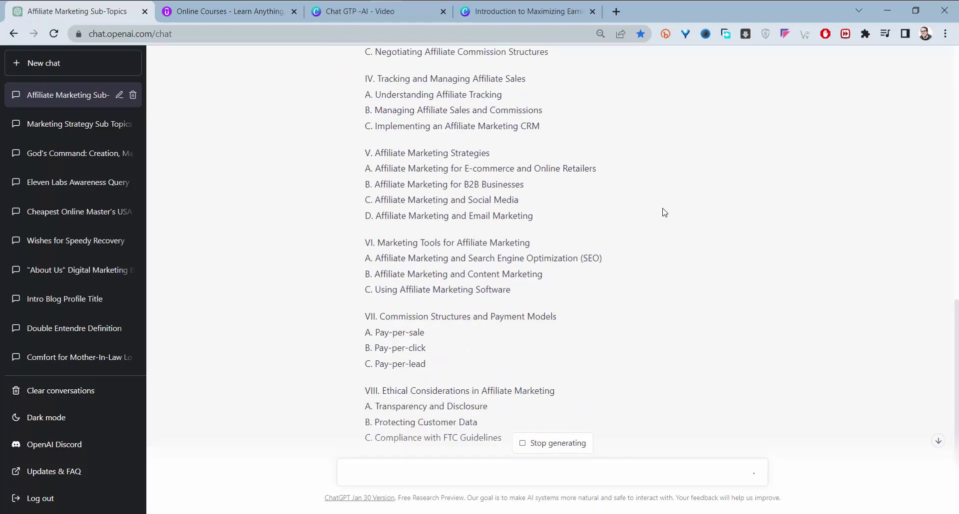
pyautogui.scroll(-3, 664, 213)
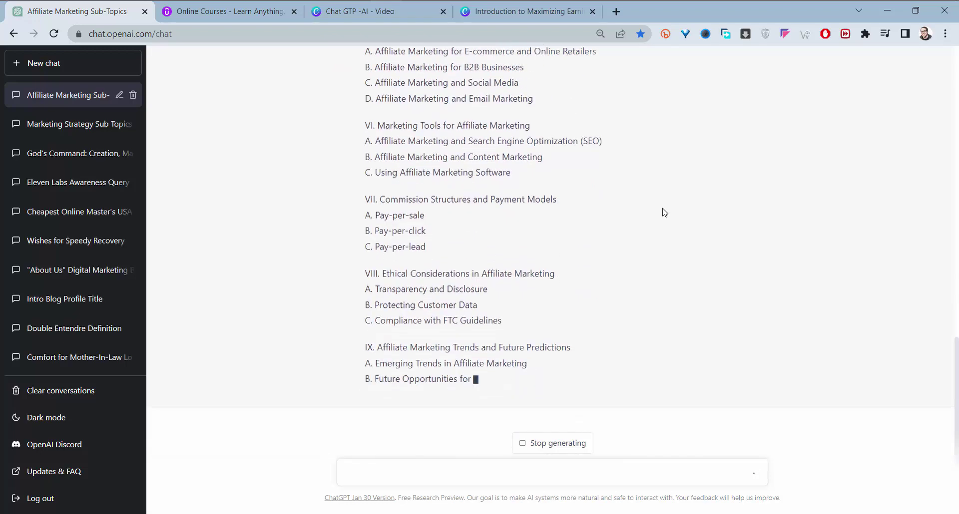
pyautogui.scroll(1, 664, 212)
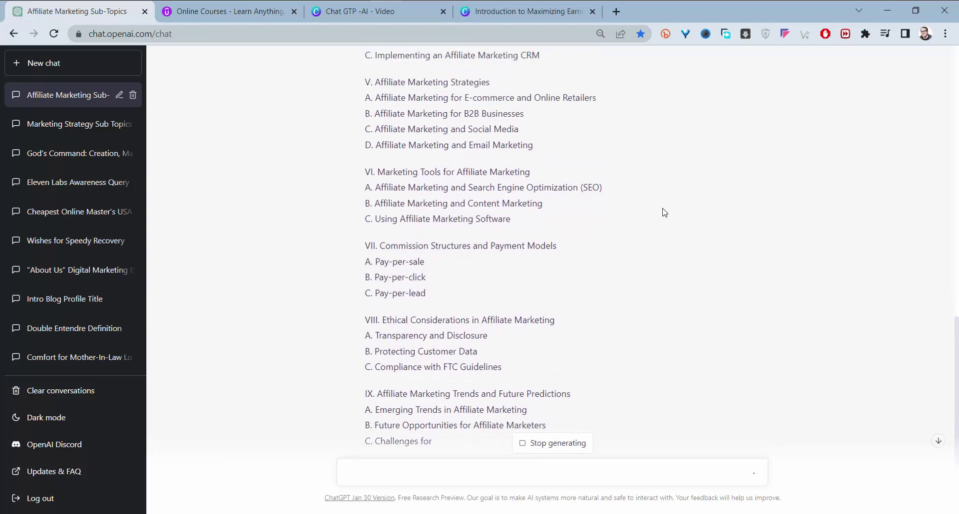
pyautogui.scroll(-1, 664, 212)
pyautogui.scroll(4, 586, 216)
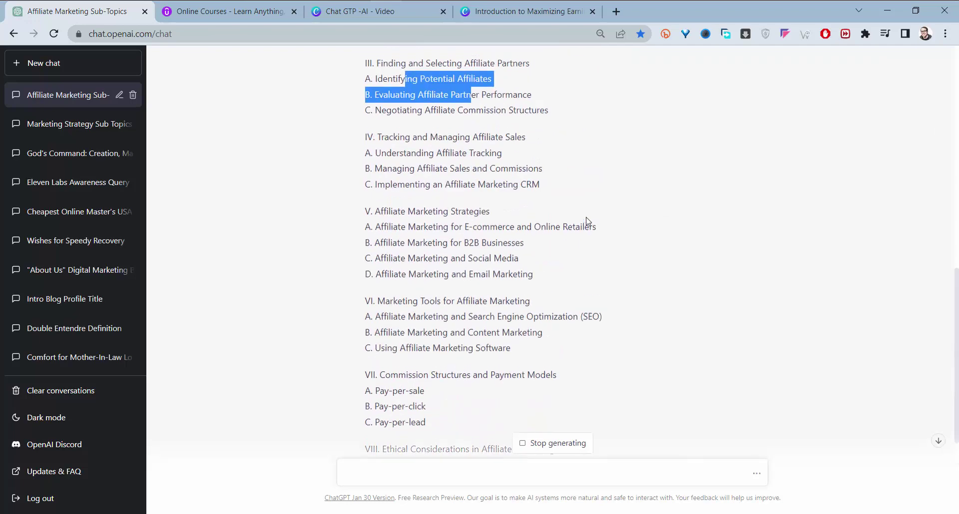
pyautogui.scroll(-5, 587, 220)
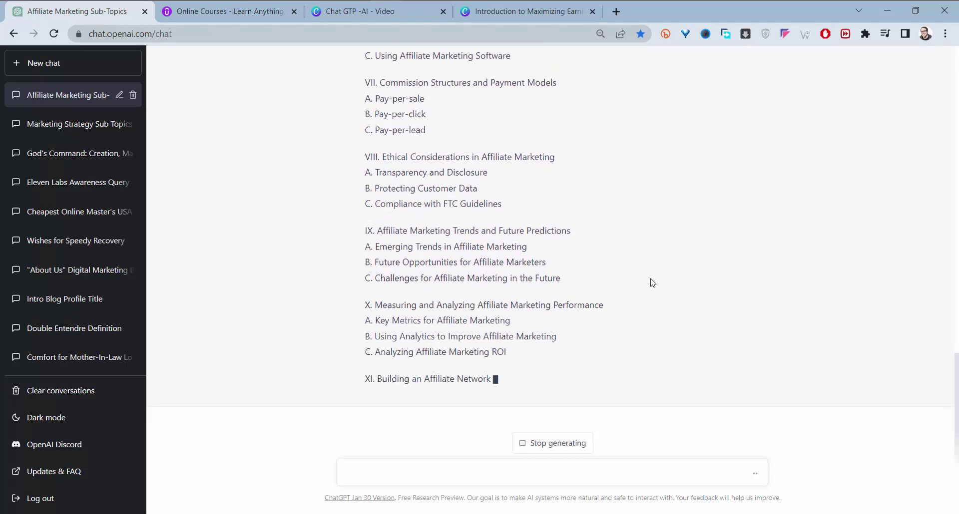
# Step: Examine the outline's later sections, from Commission Structures and Payment Models to Measuring and Analyzing Affiliate Marketing Performance
pyautogui.scroll(5, 651, 280)
pyautogui.scroll(-3, 653, 280)
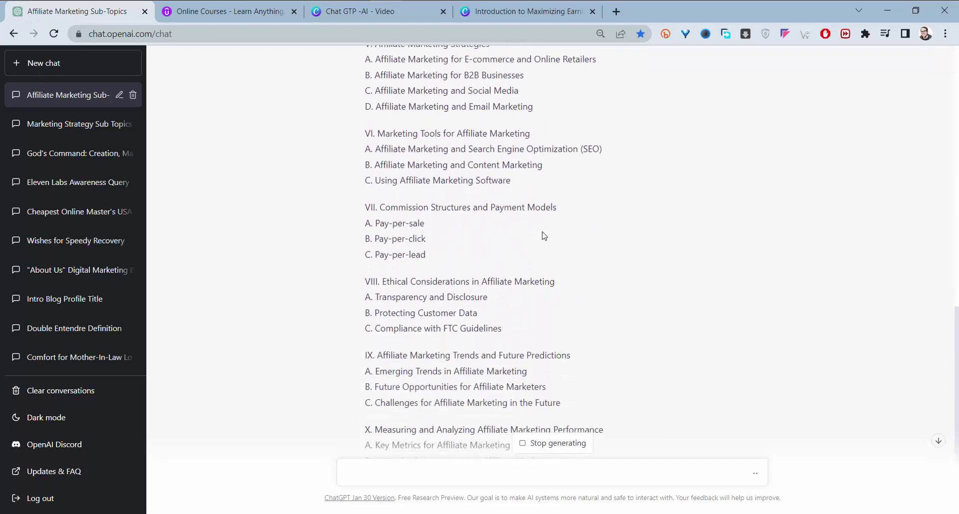
pyautogui.moveTo(458, 207); pyautogui.dragTo(552, 208)
pyautogui.scroll(-3, 544, 270)
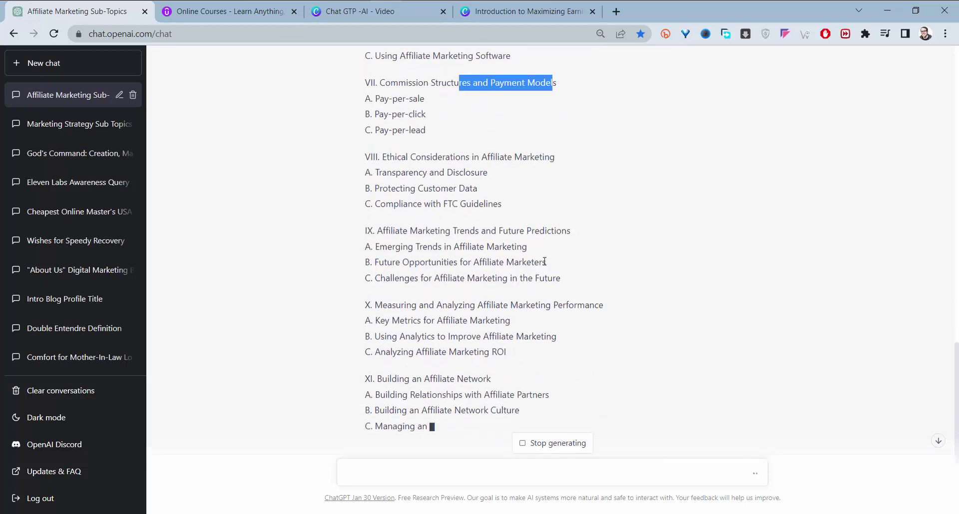
pyautogui.moveTo(423, 157); pyautogui.dragTo(506, 157)
pyautogui.scroll(-2, 506, 156)
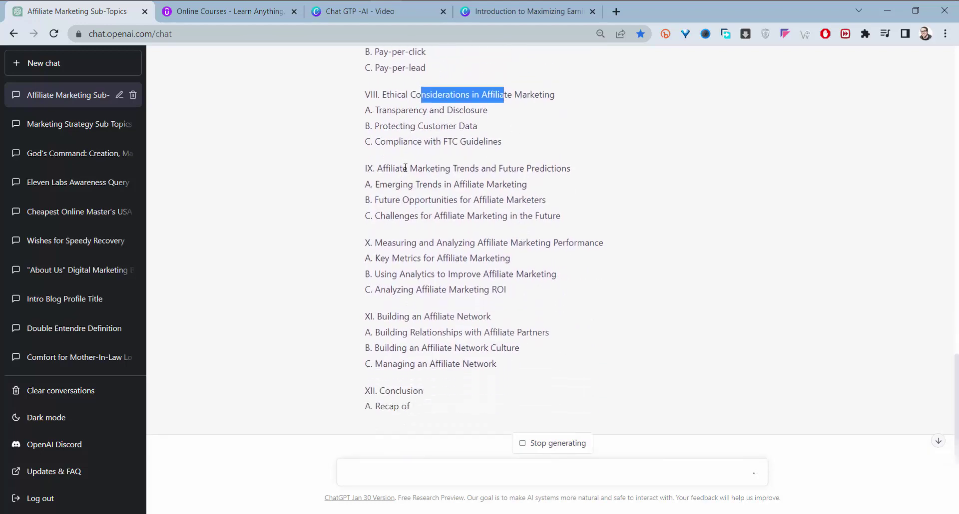
pyautogui.moveTo(402, 169); pyautogui.dragTo(530, 161)
pyautogui.moveTo(474, 242); pyautogui.dragTo(418, 243)
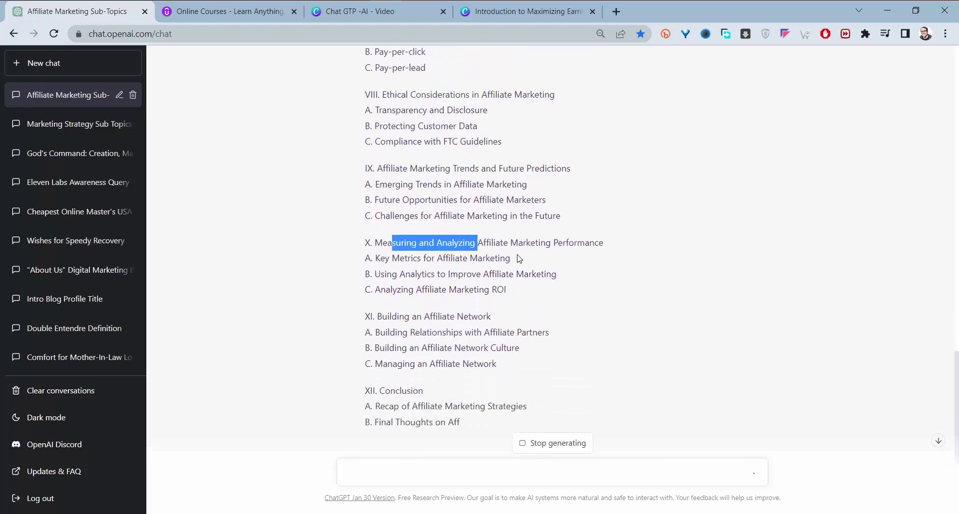
pyautogui.moveTo(518, 242); pyautogui.dragTo(458, 242)
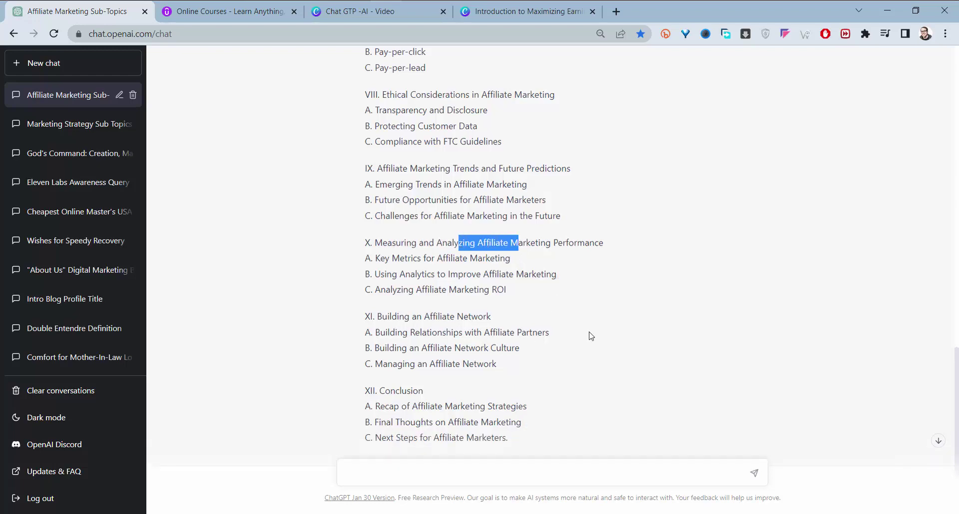
# Step: Review the Building an Affiliate Network section and skim the whole course outline once more
pyautogui.moveTo(382, 316); pyautogui.dragTo(624, 316)
pyautogui.scroll(-1, 624, 316)
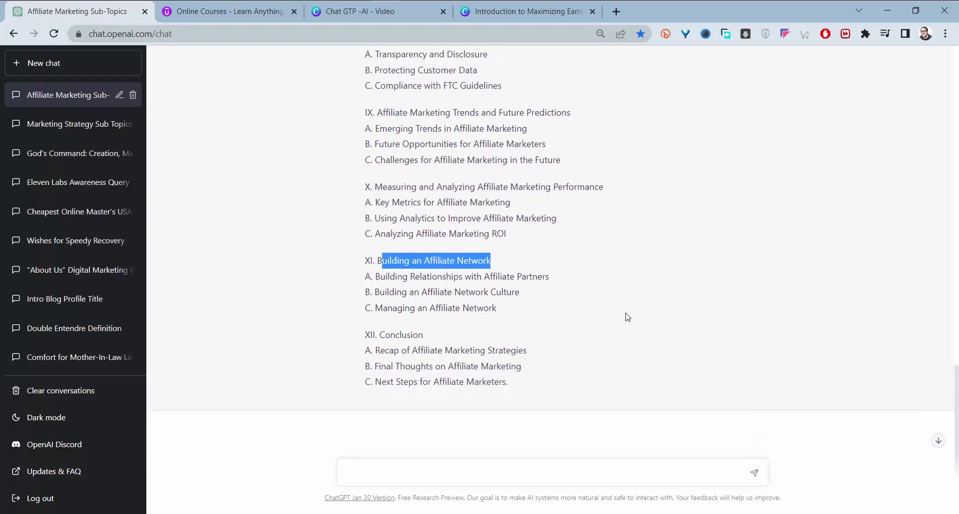
pyautogui.scroll(15, 577, 316)
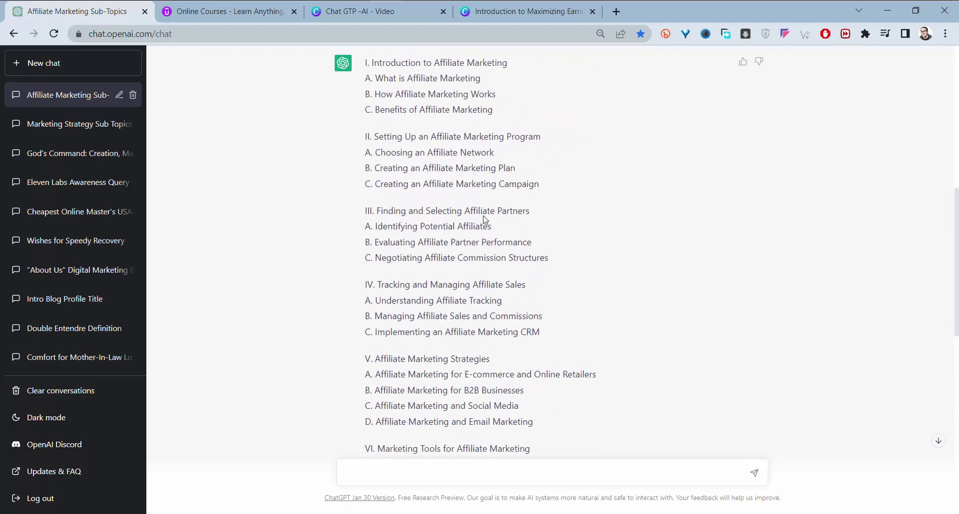
pyautogui.scroll(-12, 549, 320)
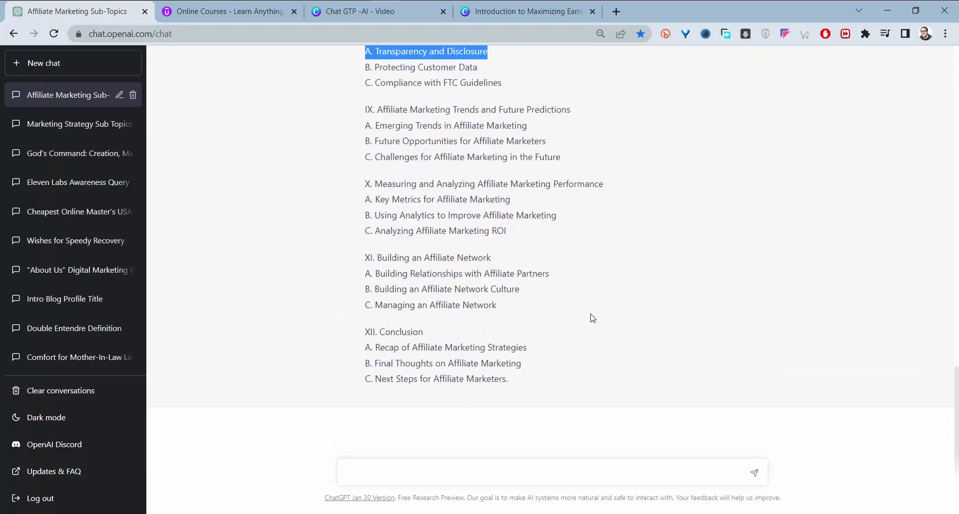
# Step: Resubmit the existing prompt Write a course outline for: "Affiliate Marketing Strategies" to generate an alternative outline
pyautogui.scroll(10, 590, 317)
pyautogui.scroll(1, 704, 120)
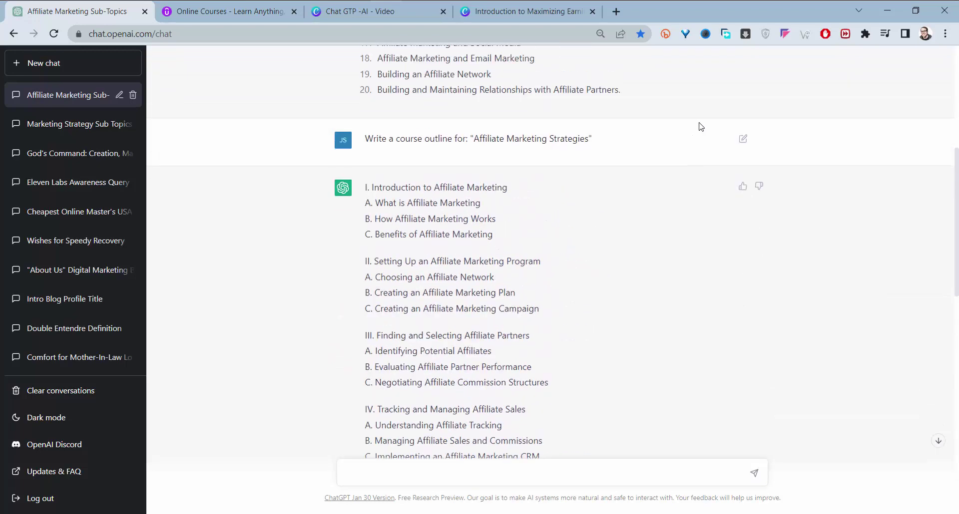
pyautogui.click(742, 140)
pyautogui.click(468, 166)
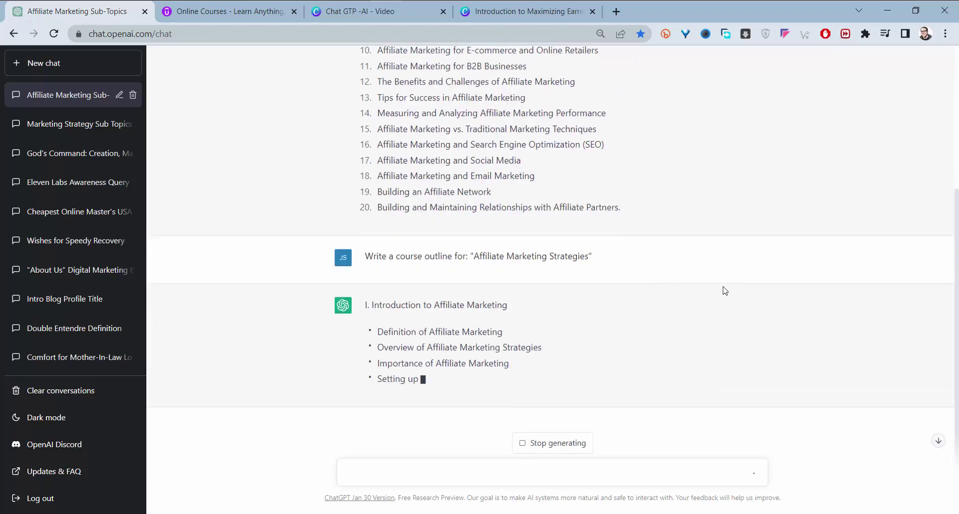
pyautogui.click(743, 256)
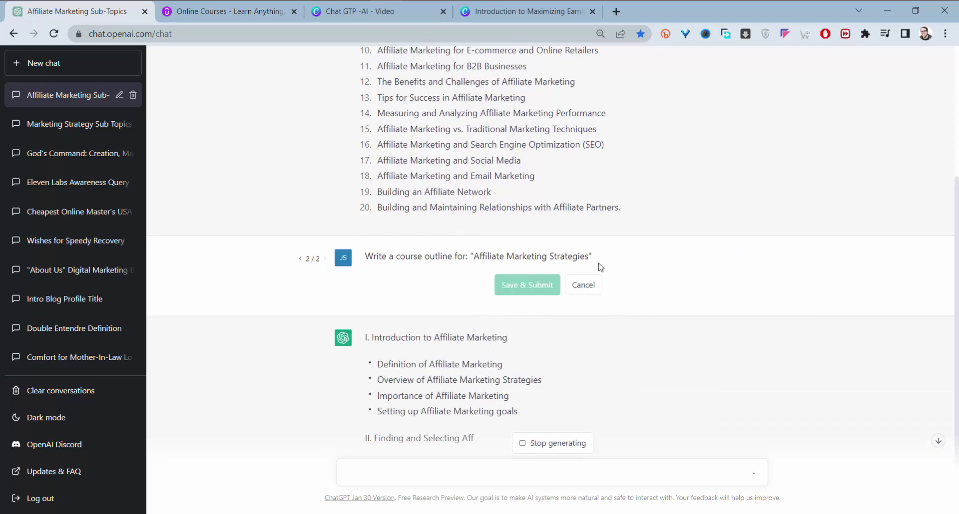
pyautogui.click(583, 285)
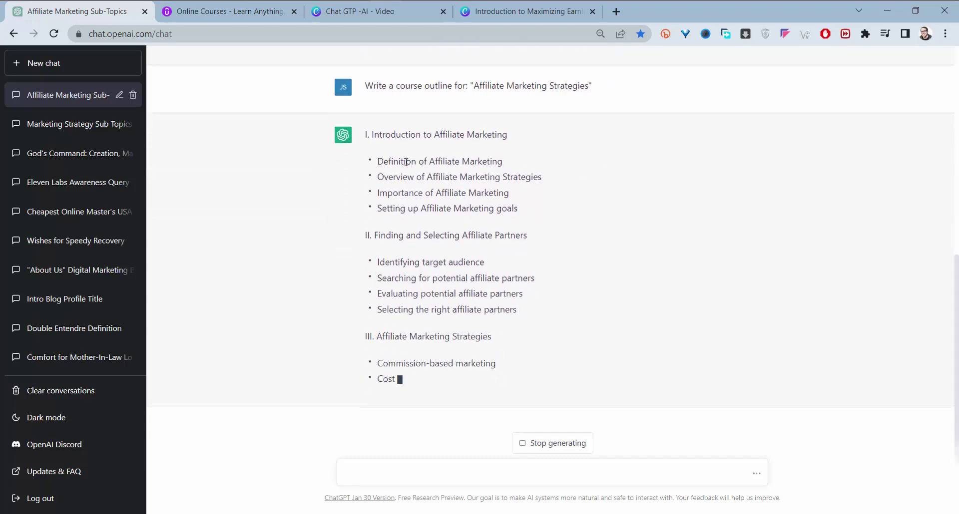
# Step: Read the new outline's sections from Introduction to Affiliate Marketing to Marketing Tools for Affiliate Marketing as they are generated
pyautogui.moveTo(395, 163); pyautogui.dragTo(533, 240)
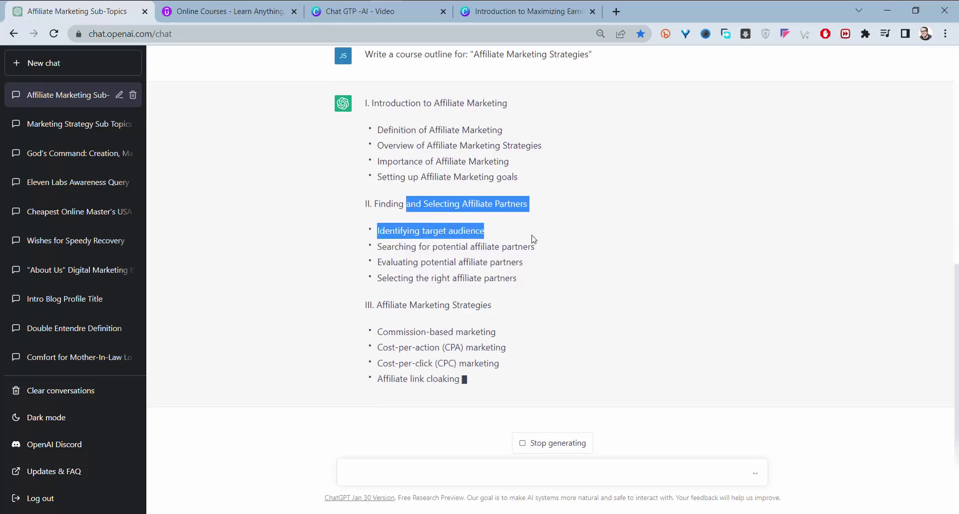
pyautogui.moveTo(451, 291); pyautogui.dragTo(535, 283)
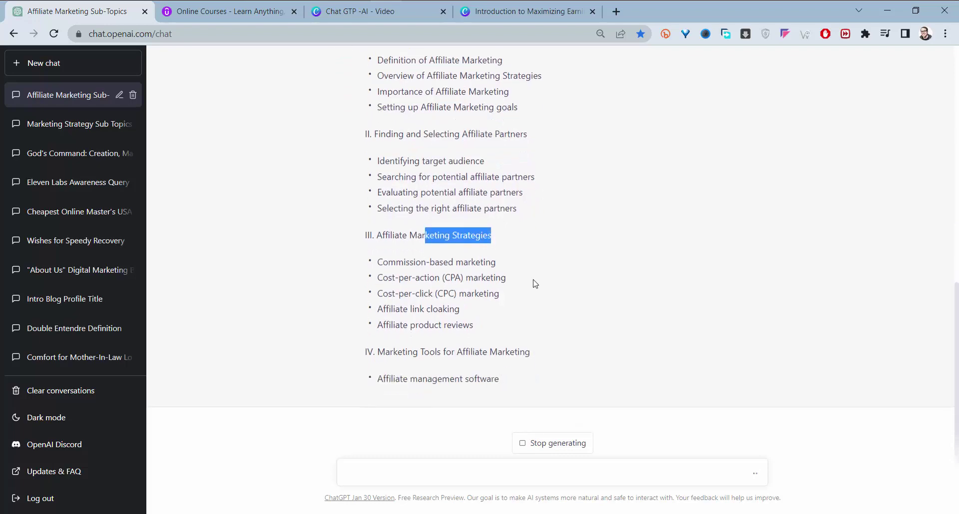
pyautogui.moveTo(443, 337); pyautogui.dragTo(530, 334)
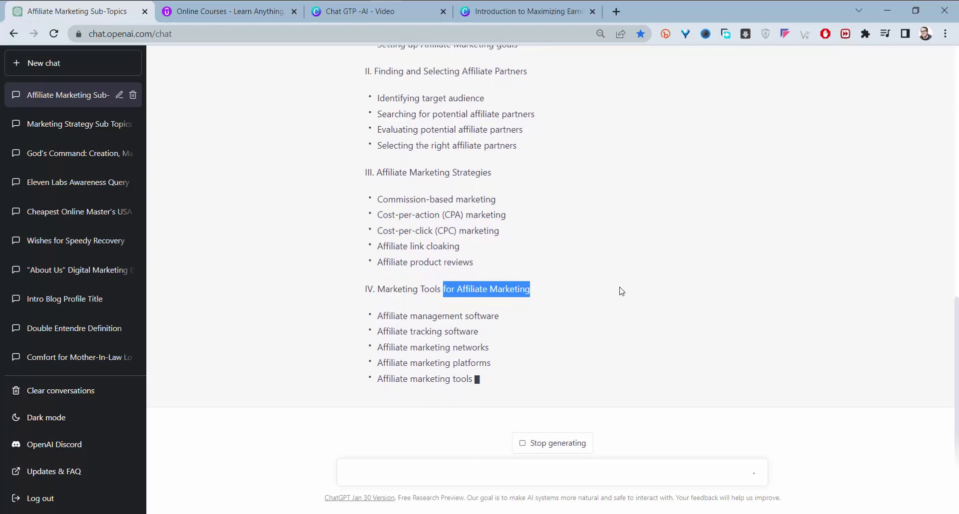
pyautogui.scroll(2, 599, 290)
pyautogui.scroll(1, 581, 290)
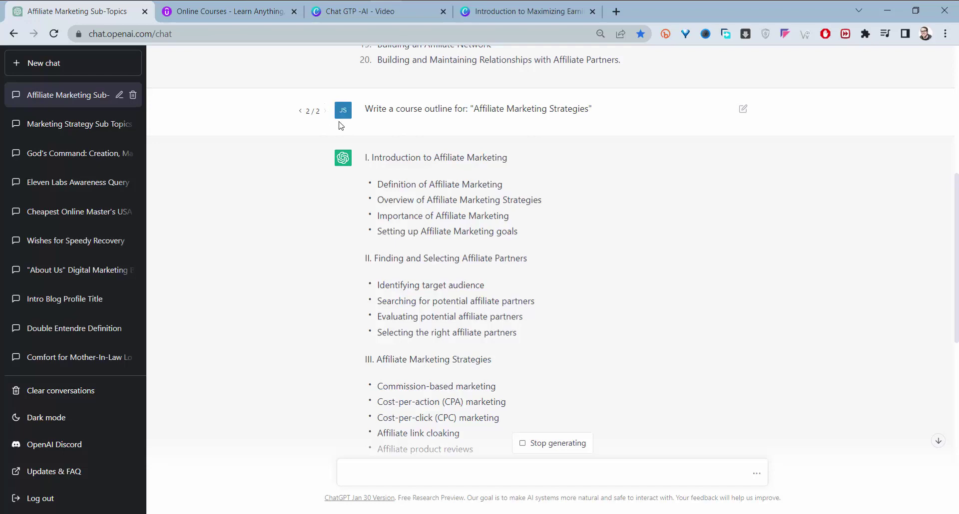
pyautogui.scroll(-4, 582, 239)
pyautogui.scroll(-3, 509, 223)
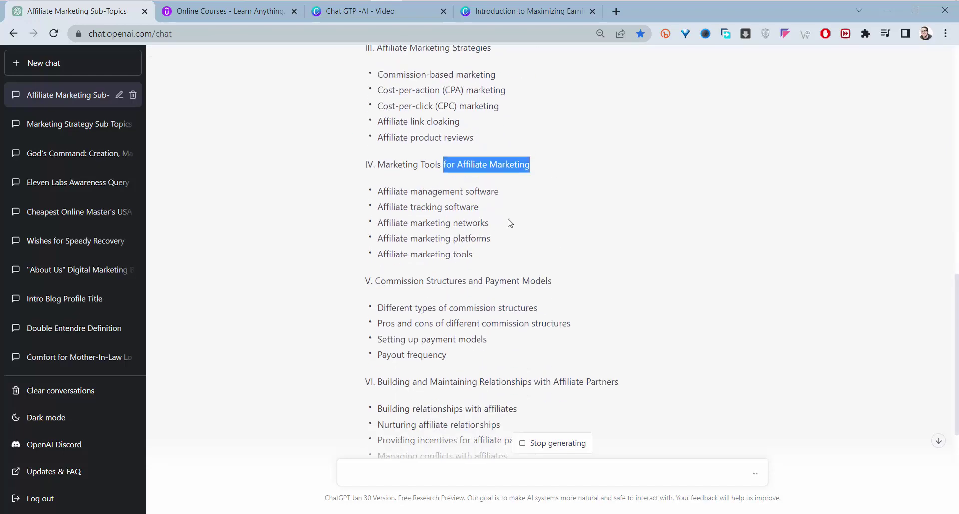
# Step: Examine the Assignment and Group Discussions section at the end of the new outline
pyautogui.scroll(-8, 512, 322)
pyautogui.click(395, 305)
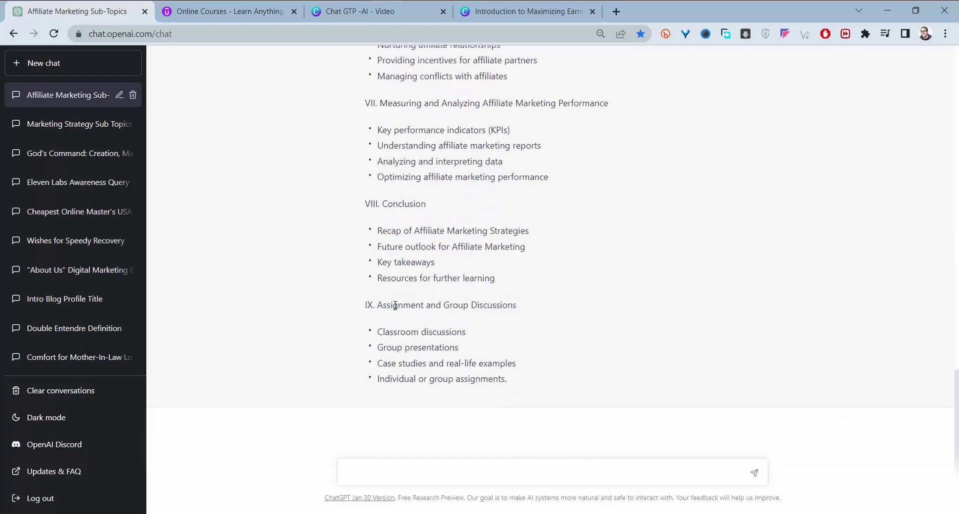
pyautogui.moveTo(393, 305); pyautogui.dragTo(483, 305)
pyautogui.moveTo(522, 379); pyautogui.dragTo(455, 310)
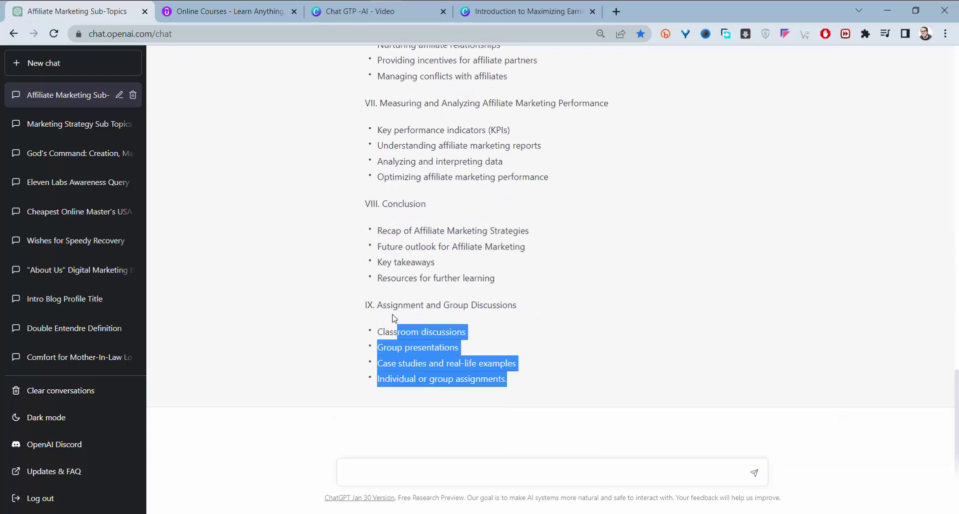
pyautogui.click(417, 344)
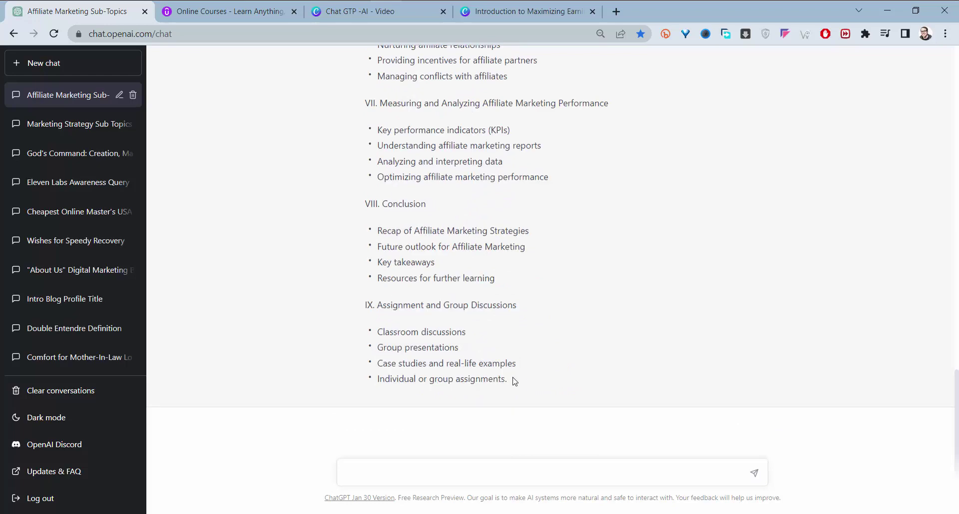
pyautogui.moveTo(514, 381); pyautogui.dragTo(365, 305)
pyautogui.click(465, 316)
# Step: Return to the start of the new outline and review the lessons under Introduction to Affiliate Marketing
pyautogui.scroll(4, 511, 318)
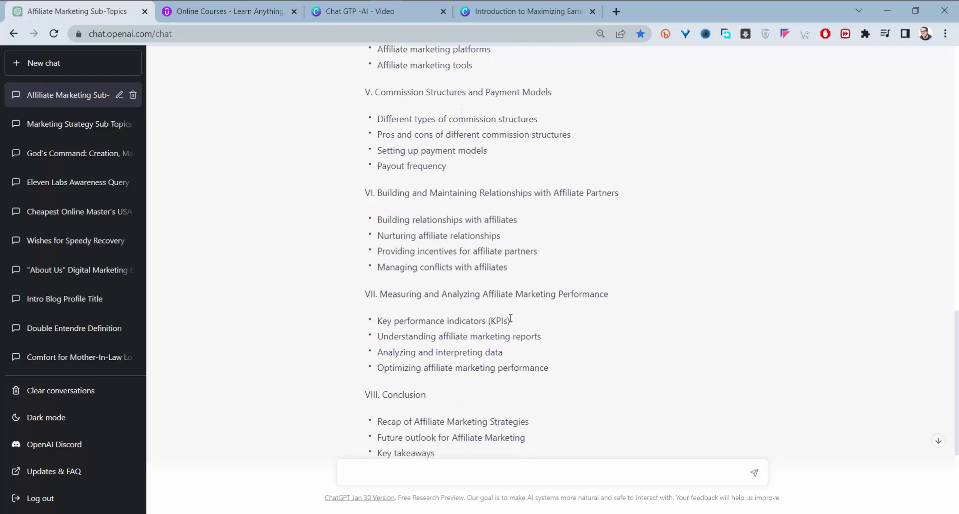
pyautogui.scroll(10, 511, 318)
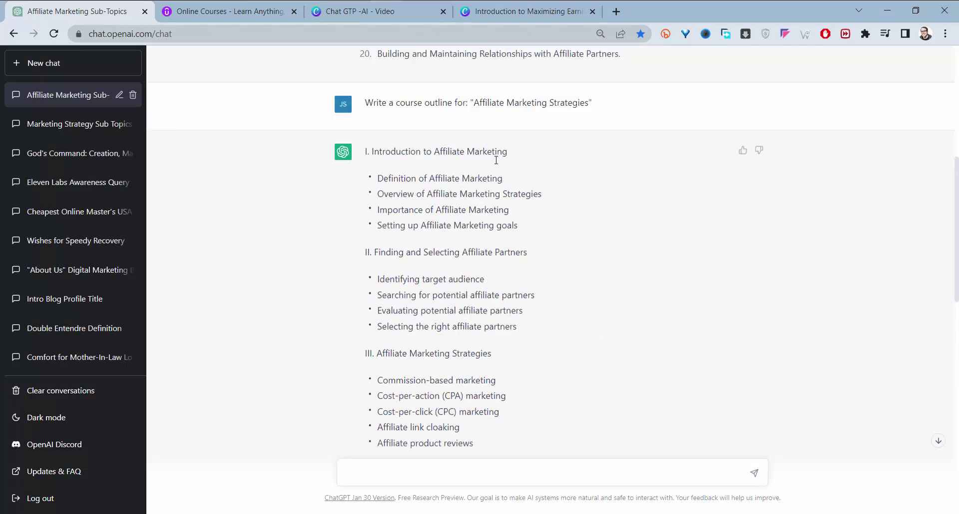
pyautogui.moveTo(393, 148); pyautogui.dragTo(486, 179)
pyautogui.click(382, 164)
pyautogui.moveTo(386, 196); pyautogui.dragTo(526, 194)
pyautogui.moveTo(412, 210); pyautogui.dragTo(469, 209)
pyautogui.click(520, 225)
pyautogui.moveTo(414, 226); pyautogui.dragTo(524, 227)
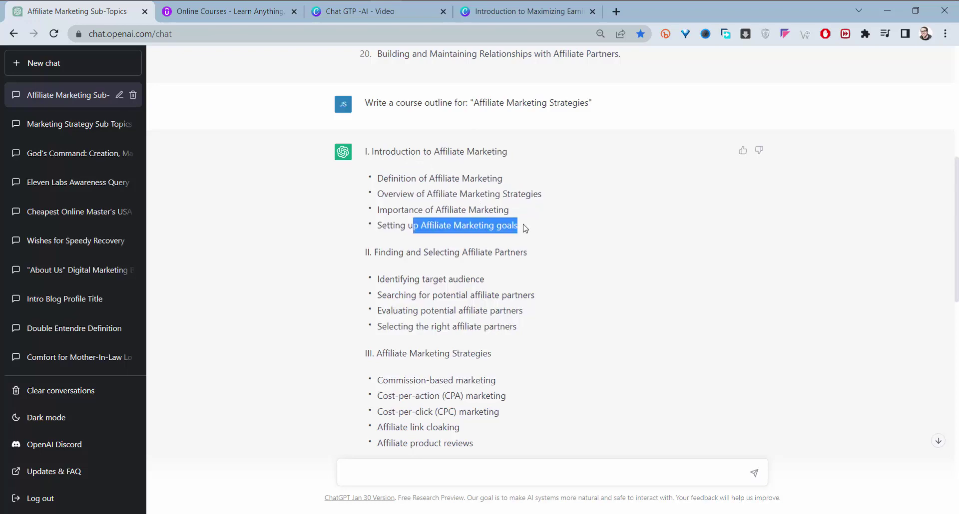
# Step: Copy the first section's heading and submit the prompt: Write an intro for " Introduction to Affiliate Marketing"
pyautogui.moveTo(508, 152); pyautogui.dragTo(367, 153)
pyautogui.hotkey('ctrl', 'c')
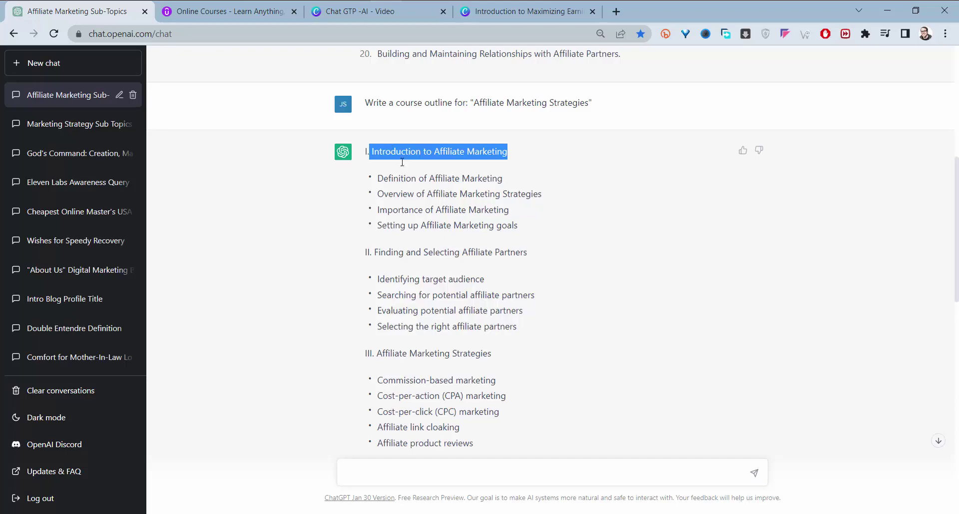
pyautogui.scroll(-9, 402, 163)
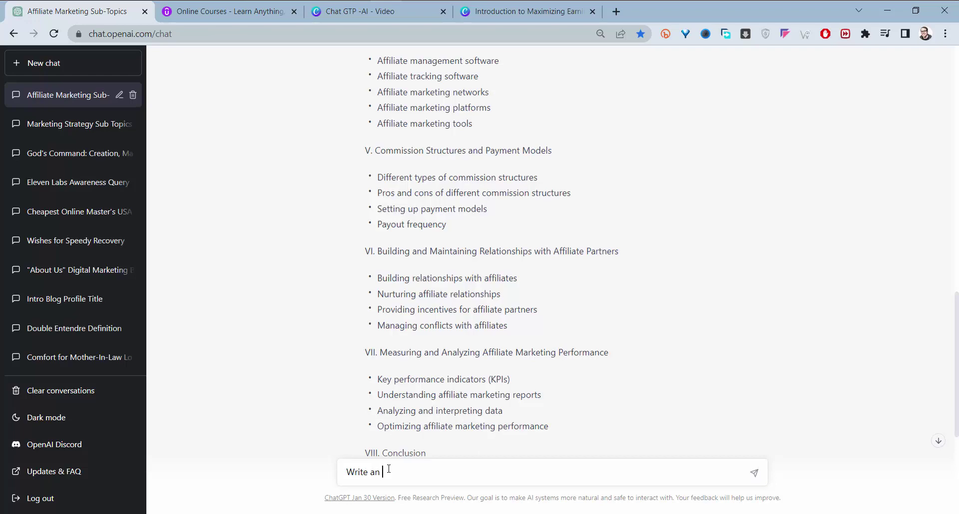
pyautogui.write('tro for "')
pyautogui.hotkey('ctrl', 'v')
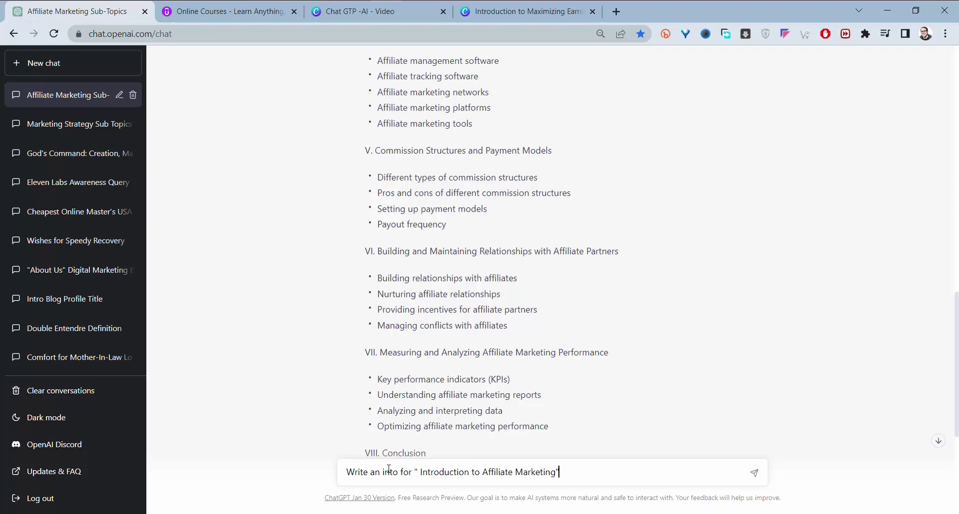
pyautogui.write('"')
pyautogui.press('Return')
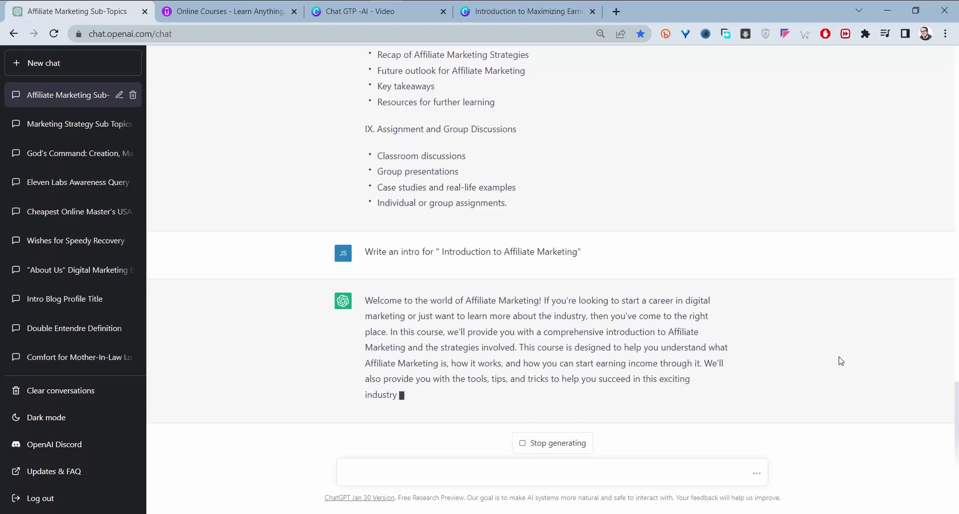
# Step: Read through the generated introduction text for the affiliate marketing course
pyautogui.moveTo(365, 269); pyautogui.dragTo(415, 383)
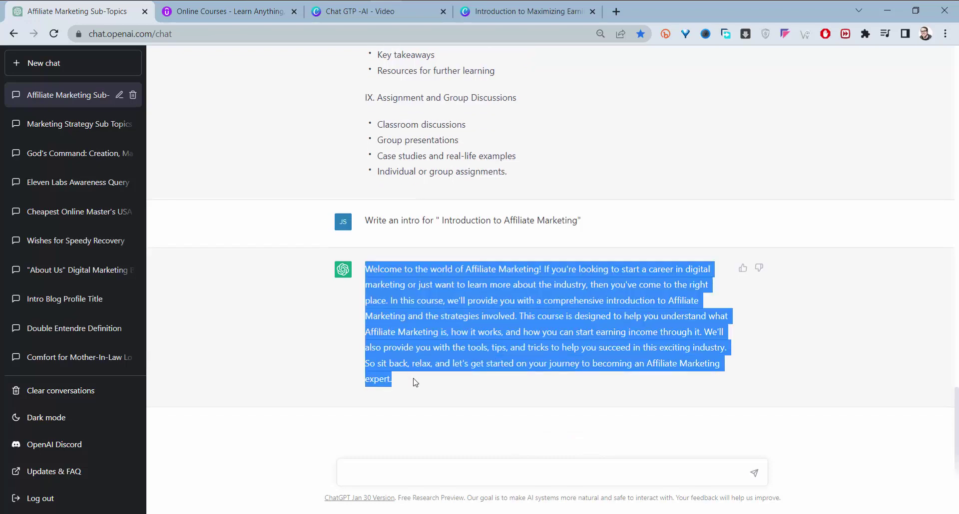
pyautogui.click(461, 327)
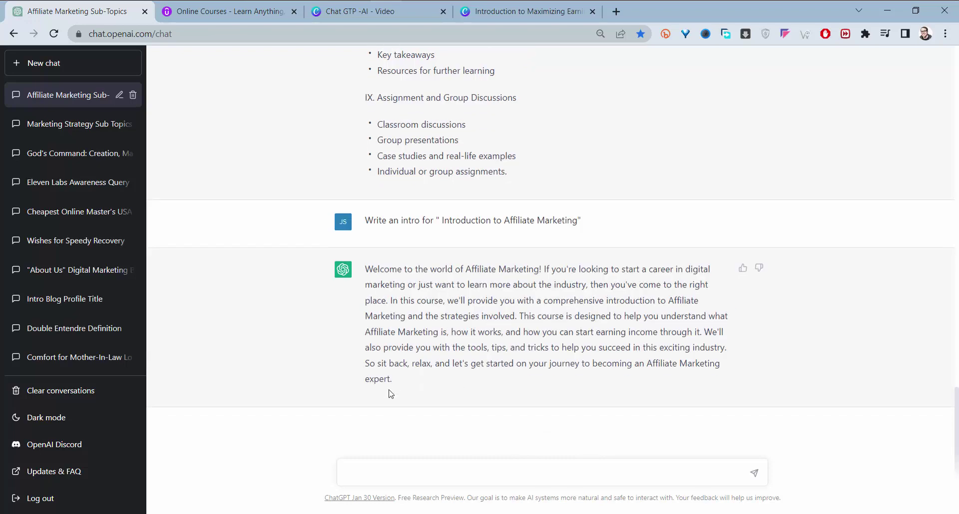
pyautogui.moveTo(395, 380); pyautogui.dragTo(366, 270)
pyautogui.click(484, 317)
pyautogui.moveTo(529, 302); pyautogui.dragTo(489, 317)
pyautogui.click(465, 327)
pyautogui.moveTo(405, 384); pyautogui.dragTo(377, 284)
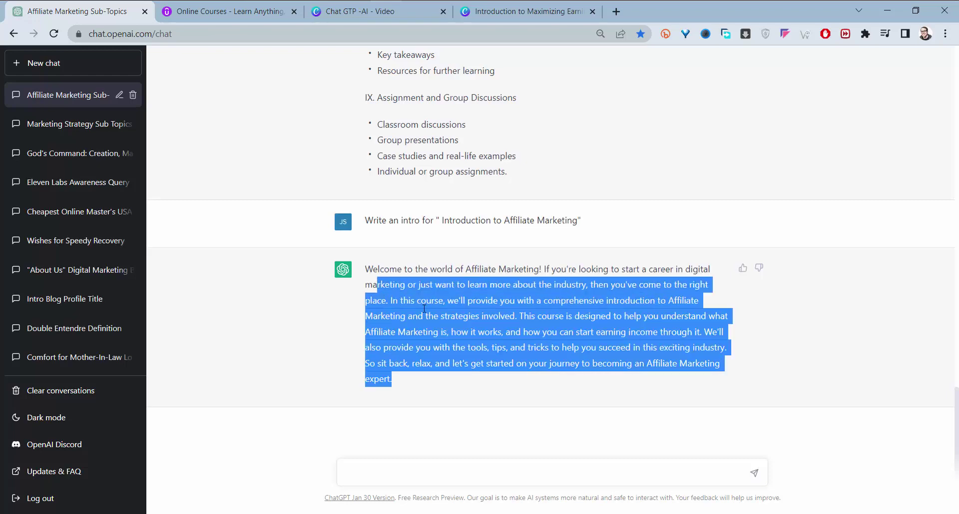
# Step: Take the first lesson title from the outline and submit the prompt: Write about: "Definition of Affiliate Marketing"
pyautogui.scroll(15, 440, 248)
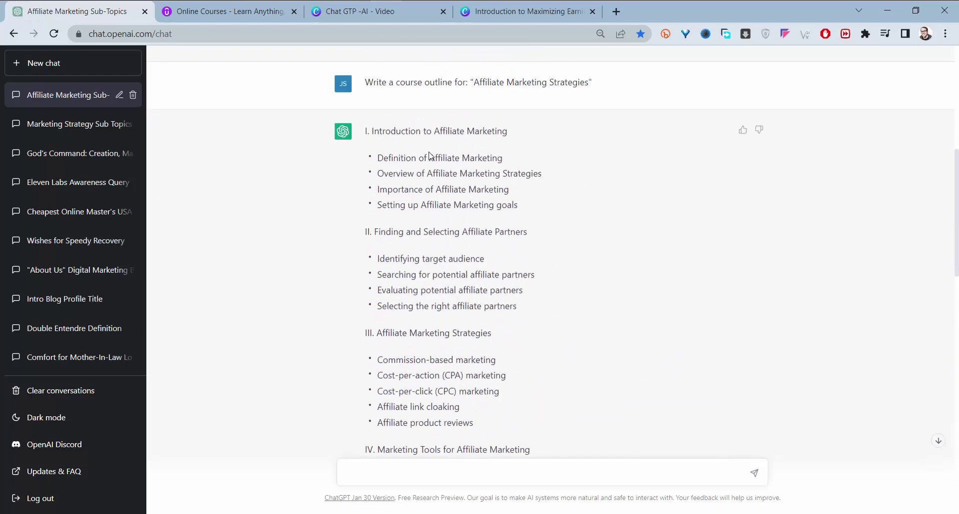
pyautogui.moveTo(503, 158); pyautogui.dragTo(376, 158)
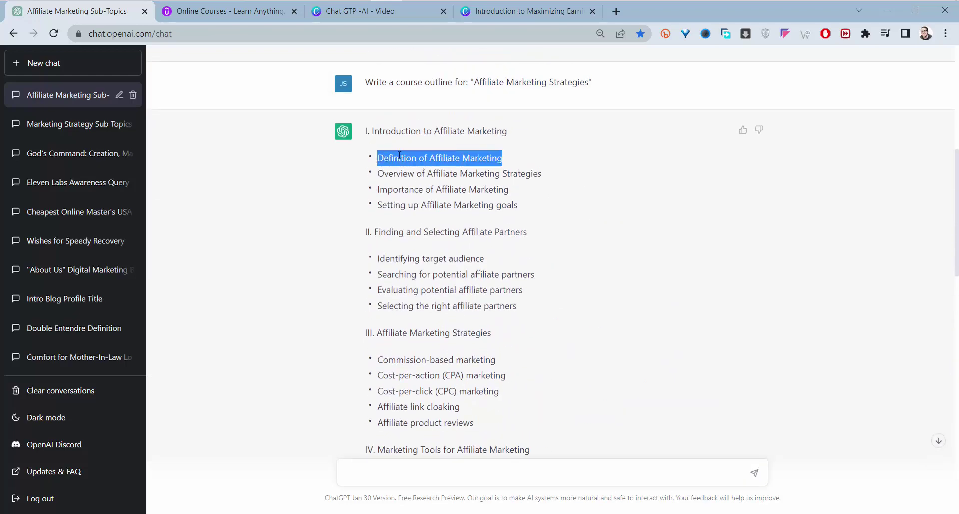
pyautogui.scroll(1, 459, 221)
pyautogui.scroll(-16, 459, 221)
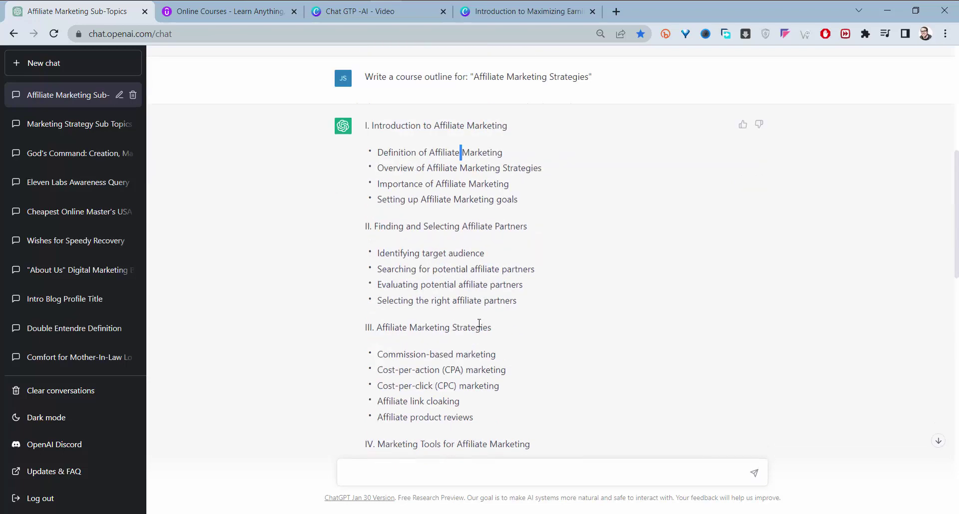
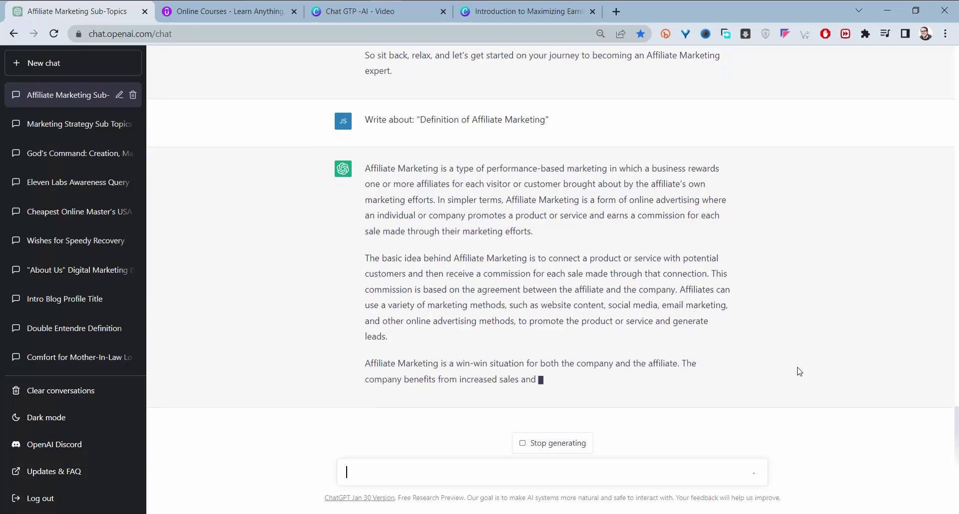
# Step: Review the full generated lesson text on the definition of affiliate marketing
pyautogui.scroll(1, 813, 332)
pyautogui.scroll(-3, 814, 332)
pyautogui.scroll(2, 814, 332)
pyautogui.scroll(-2, 814, 332)
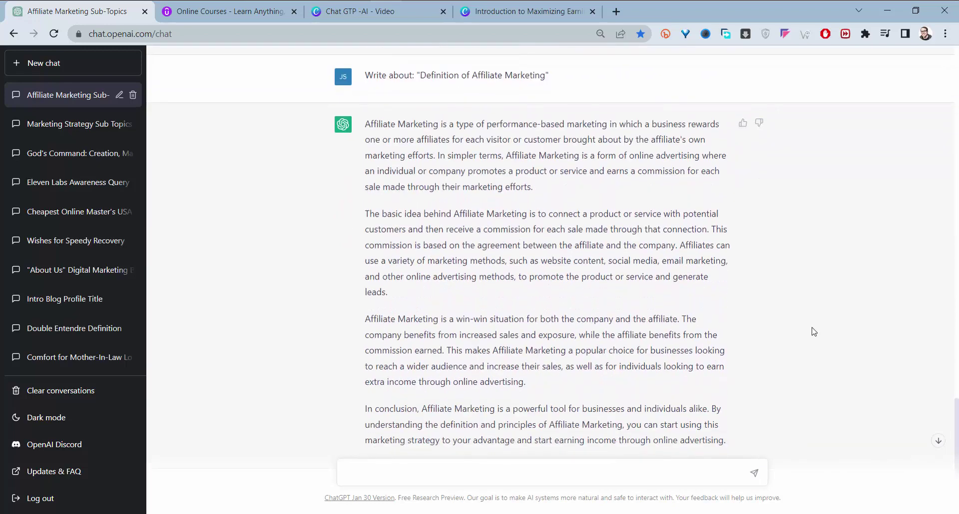
pyautogui.moveTo(365, 64); pyautogui.dragTo(726, 380)
pyautogui.scroll(3, 649, 330)
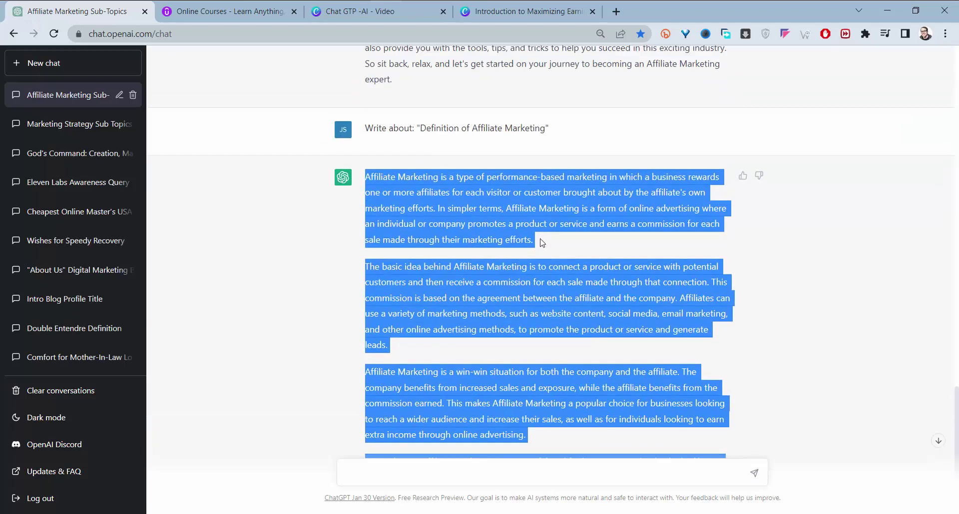
pyautogui.scroll(-3, 650, 290)
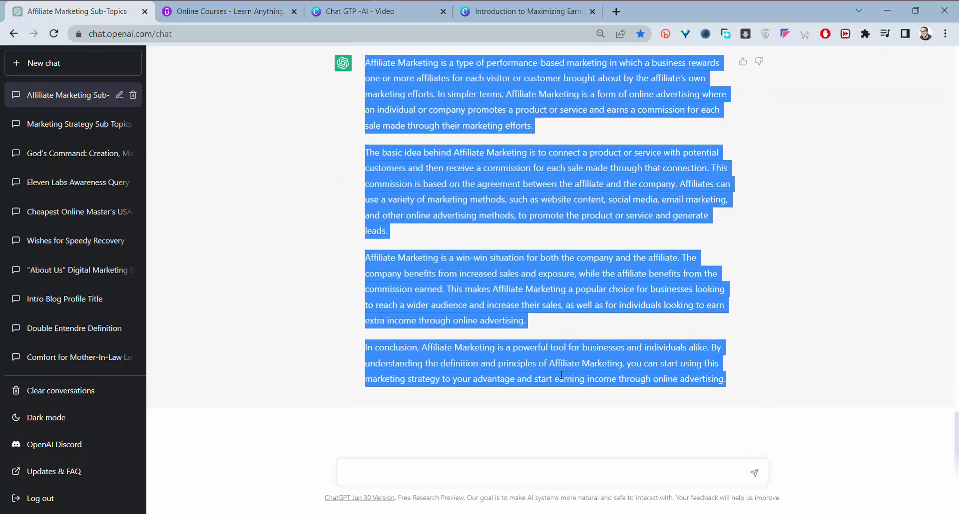
# Step: Submit the follow-up prompt "Make it longer" for the lesson text and look back over the original version
pyautogui.click(384, 483)
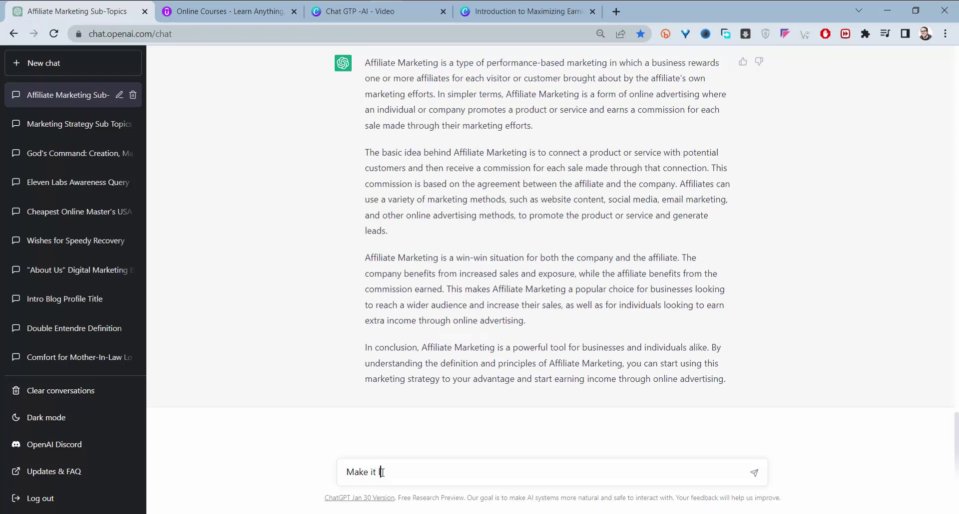
pyautogui.press('Return')
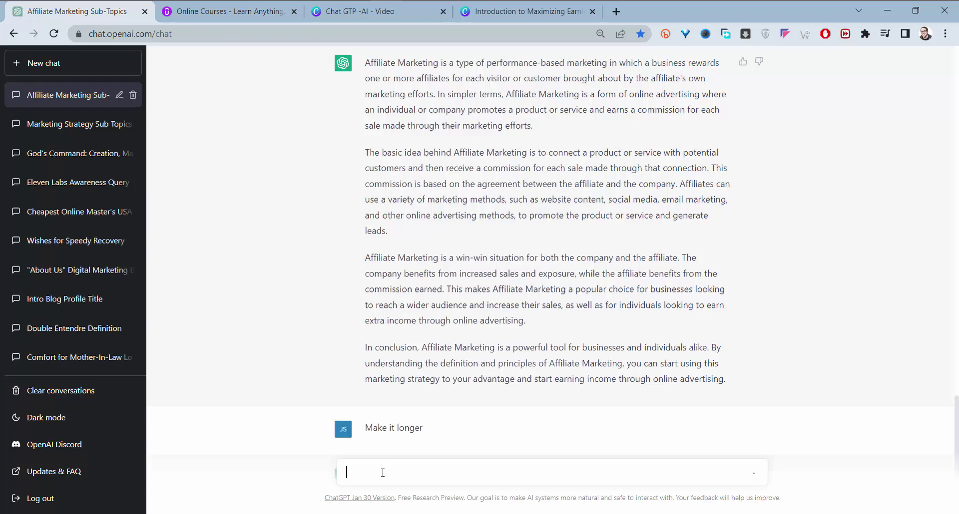
pyautogui.scroll(3, 548, 305)
pyautogui.moveTo(506, 391); pyautogui.dragTo(555, 292)
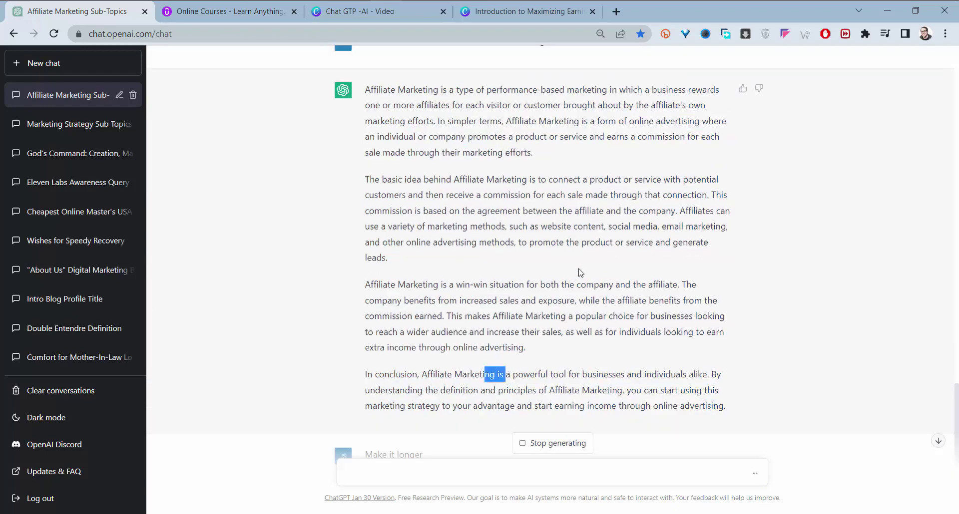
# Step: Compare the longer lesson text being generated with the original version of the affiliate marketing definition
pyautogui.scroll(-3, 580, 272)
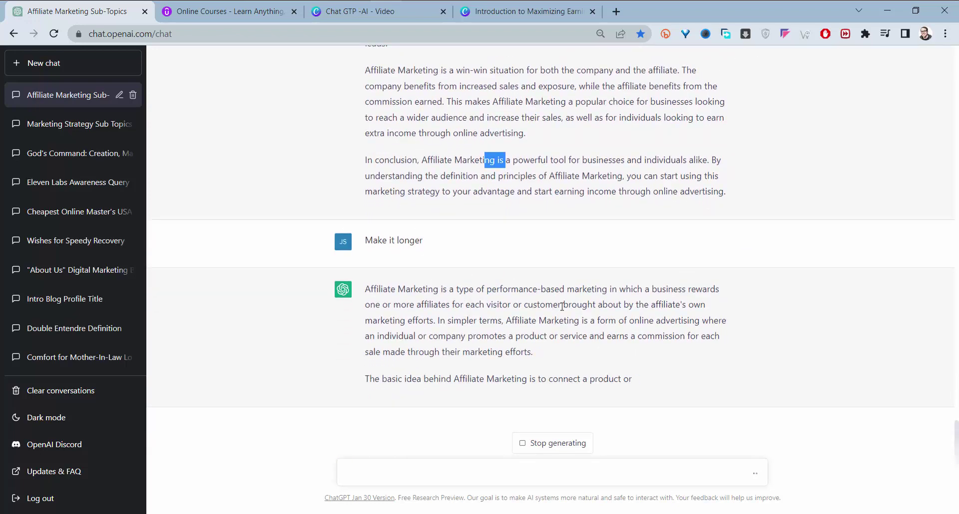
pyautogui.scroll(4, 561, 307)
pyautogui.moveTo(593, 346); pyautogui.dragTo(470, 166)
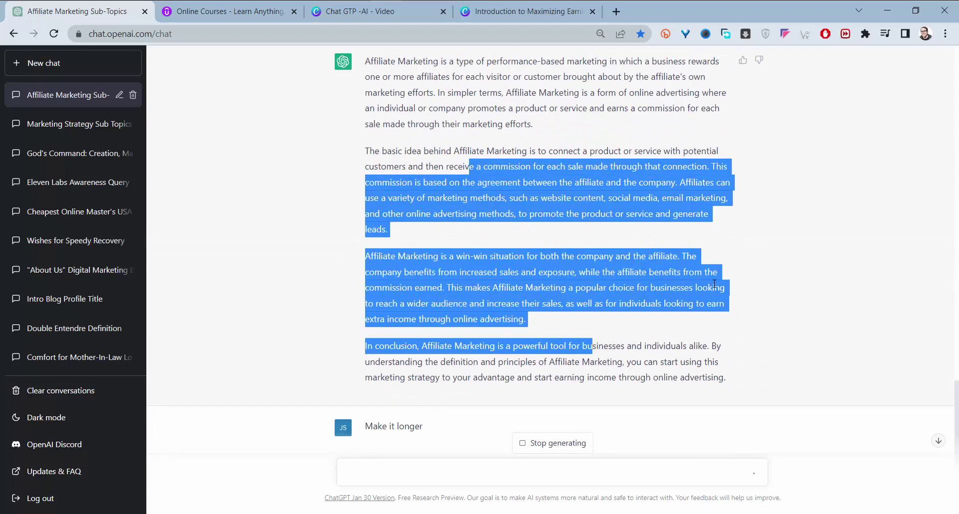
pyautogui.scroll(4, 714, 286)
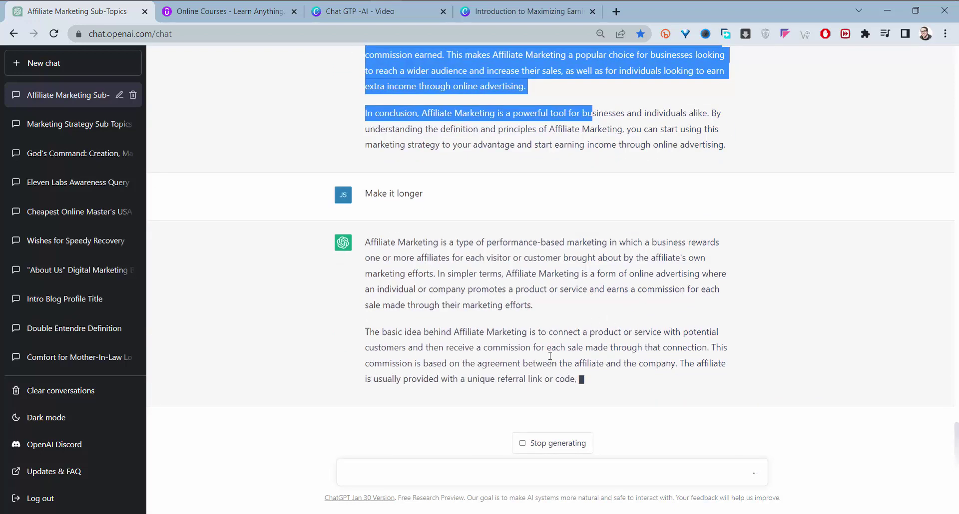
# Step: Go back to the course outline and copy the lesson title "Overview of Affiliate Marketing Strategies" from its first section
pyautogui.scroll(10, 528, 186)
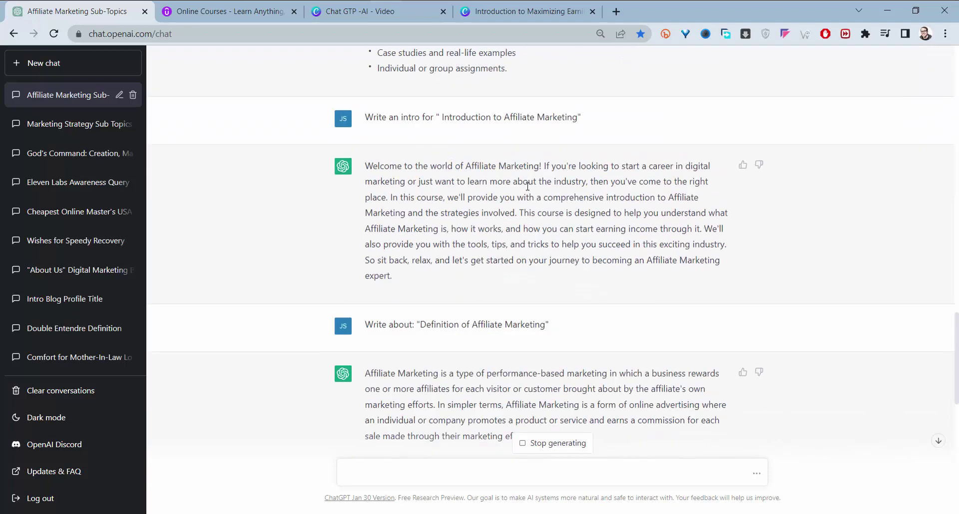
pyautogui.scroll(13, 527, 186)
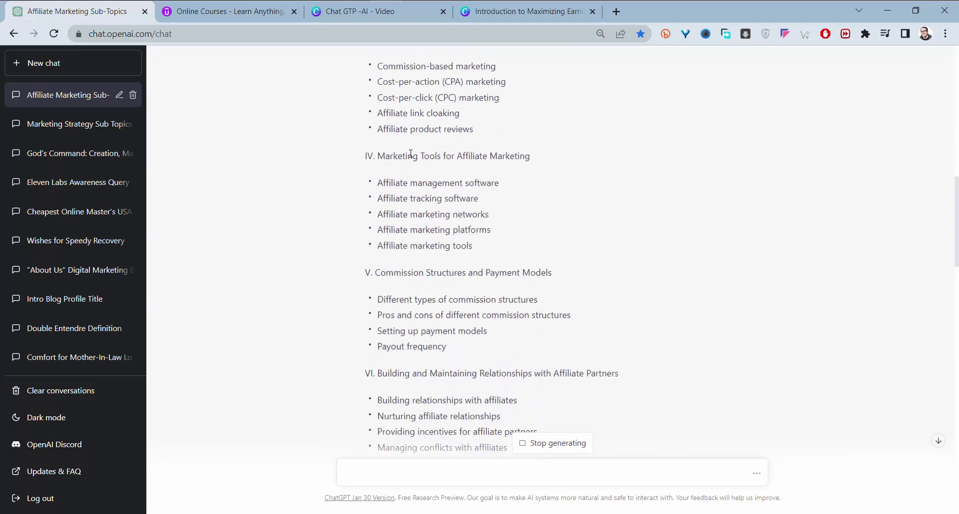
pyautogui.scroll(5, 407, 152)
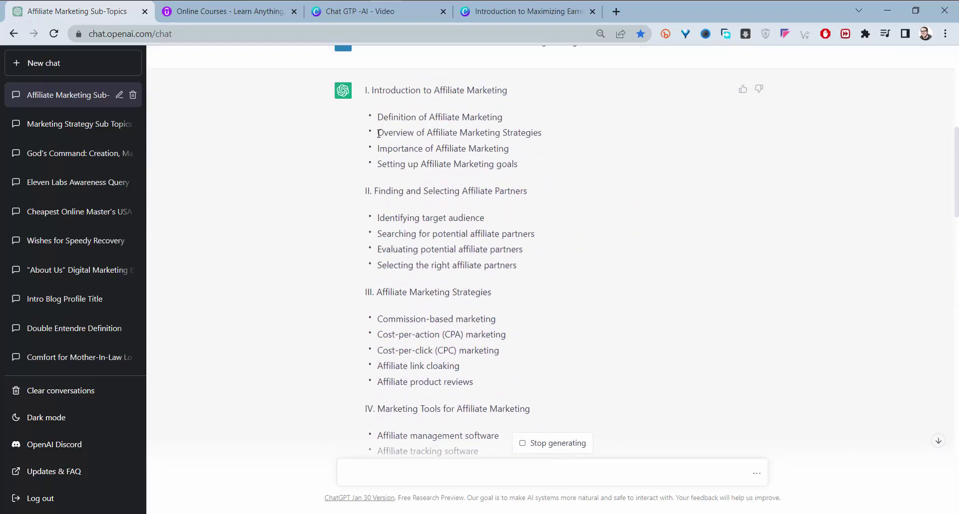
pyautogui.moveTo(378, 133); pyautogui.dragTo(549, 139)
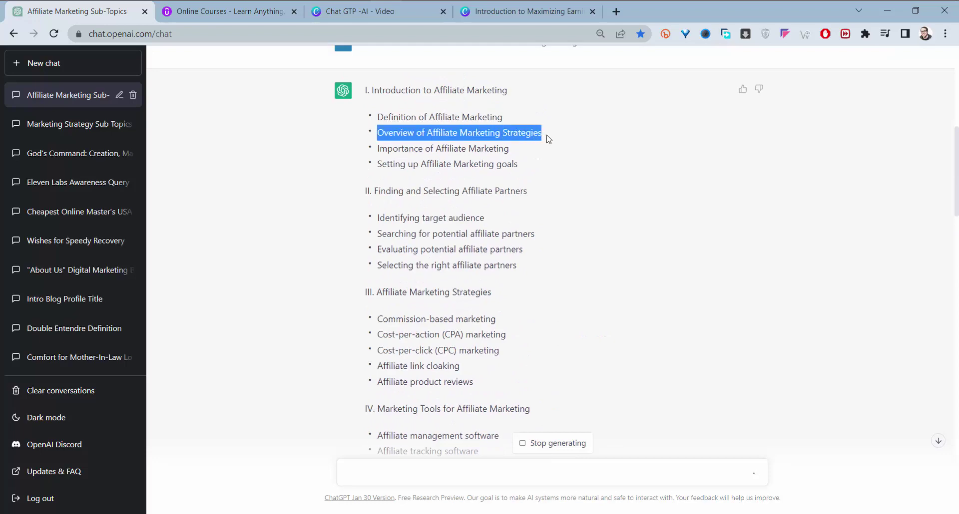
pyautogui.rightClick(489, 142)
pyautogui.click(511, 146)
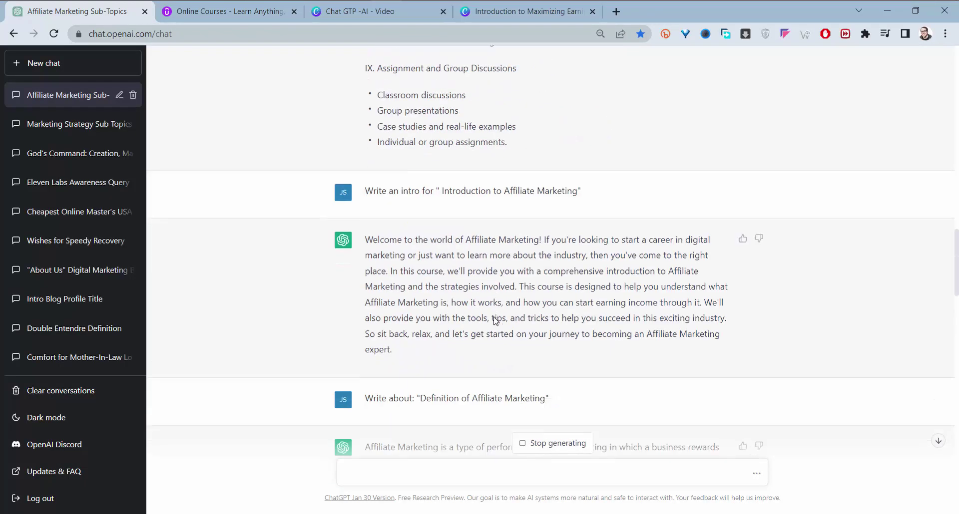
# Step: Highlight the full course introduction text and the sections of the Affiliate Marketing Strategies outline to review the generated material
pyautogui.moveTo(407, 261); pyautogui.dragTo(362, 149)
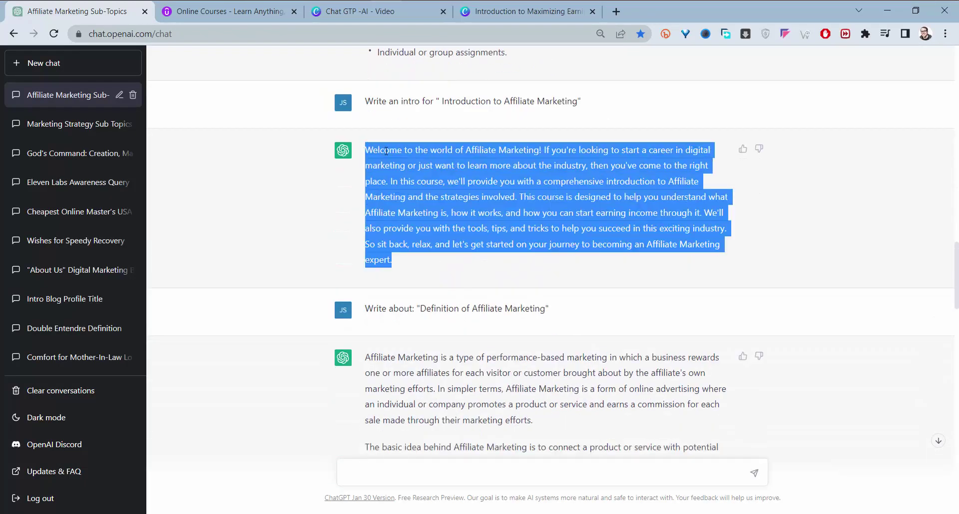
pyautogui.rightClick(385, 152)
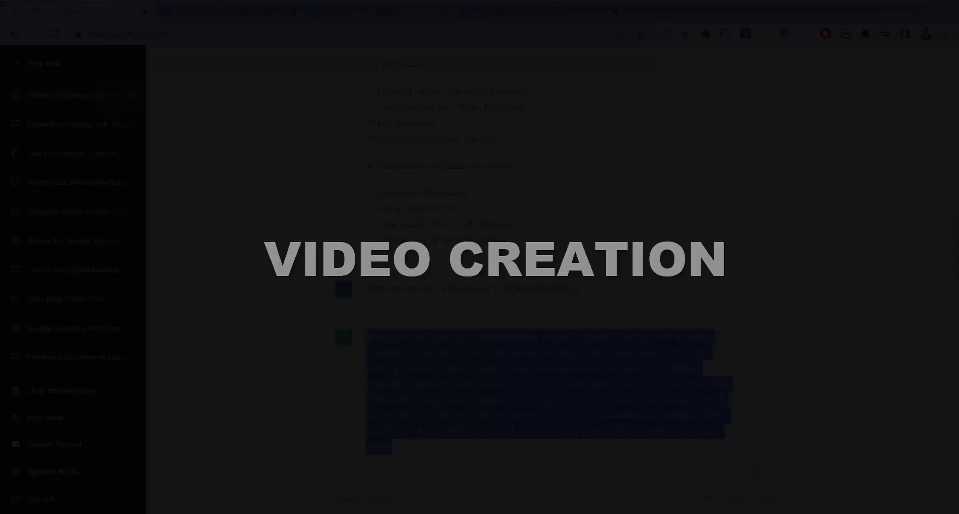
pyautogui.moveTo(506, 240); pyautogui.dragTo(382, 199)
pyautogui.scroll(3, 448, 190)
pyautogui.scroll(15, 447, 187)
pyautogui.scroll(1, 447, 186)
pyautogui.scroll(-1, 447, 187)
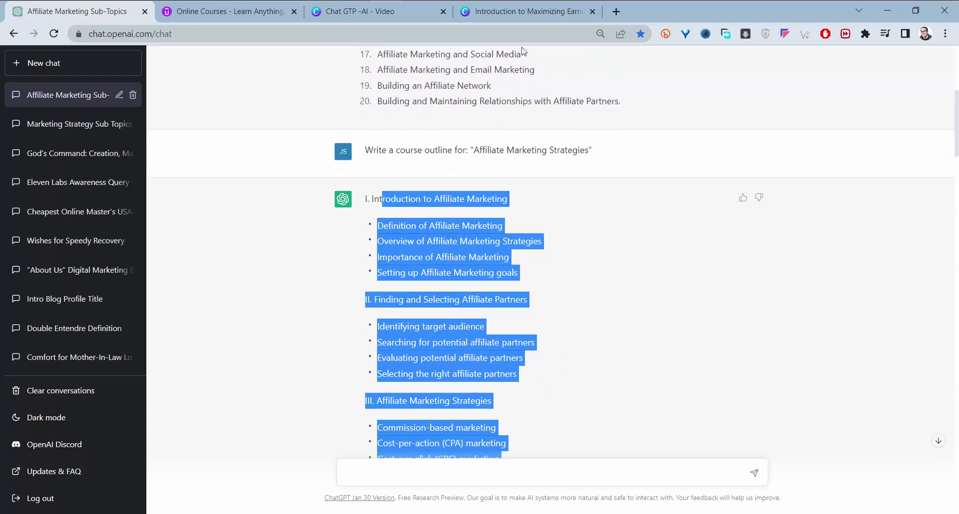
# Step: Switch to the Canva design "Introduction to Maximizing Earnings through Affiliate Marketing" and highlight canva.com in its web address
pyautogui.click(489, 22)
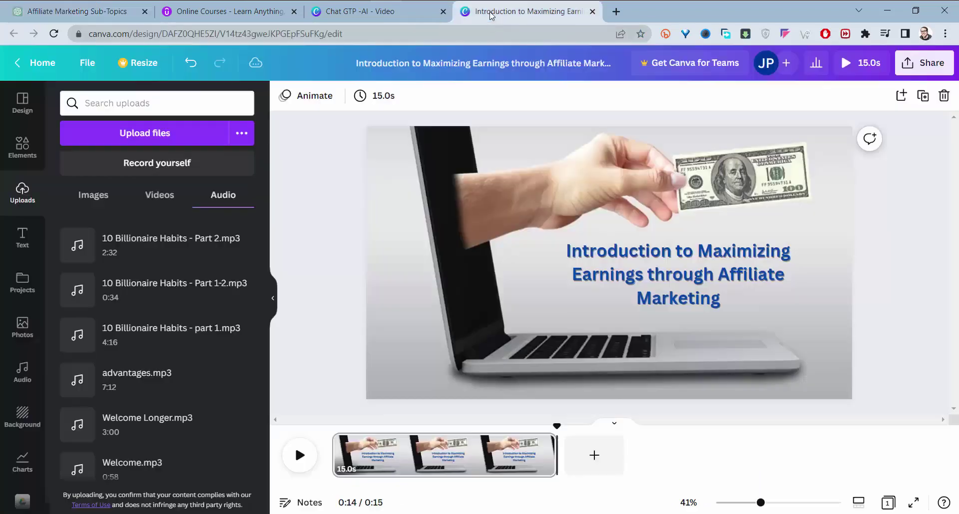
pyautogui.click(117, 34)
pyautogui.moveTo(117, 34); pyautogui.dragTo(92, 34)
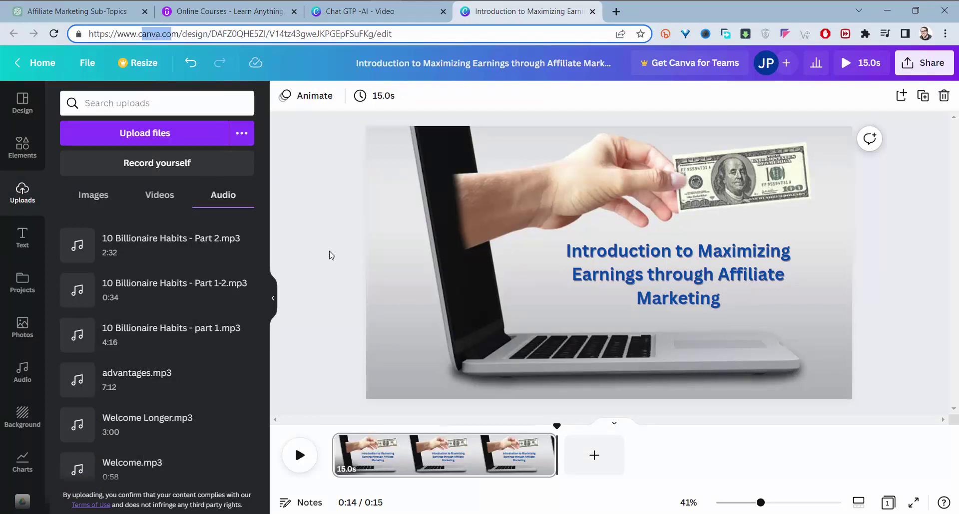
# Step: Open the Pexels stock media site in a new browser tab
pyautogui.click(616, 11)
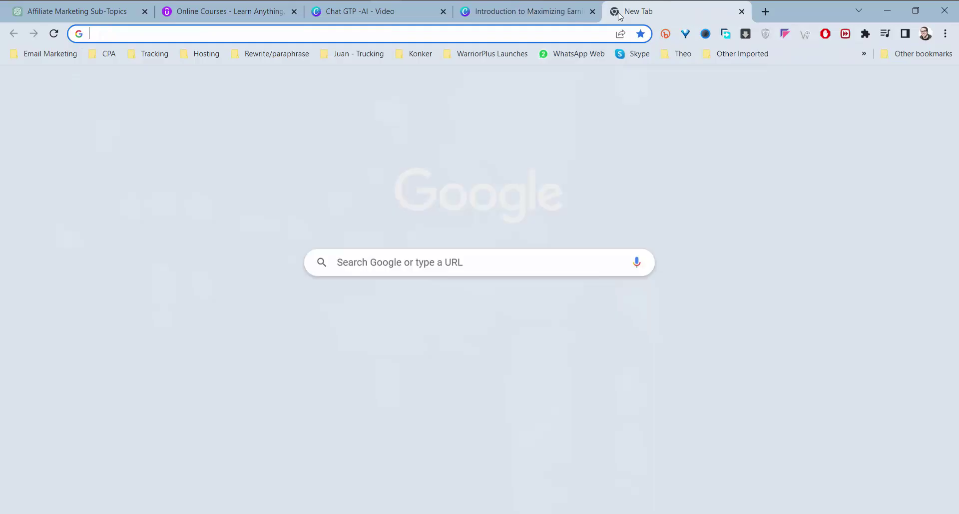
pyautogui.write('pexe')
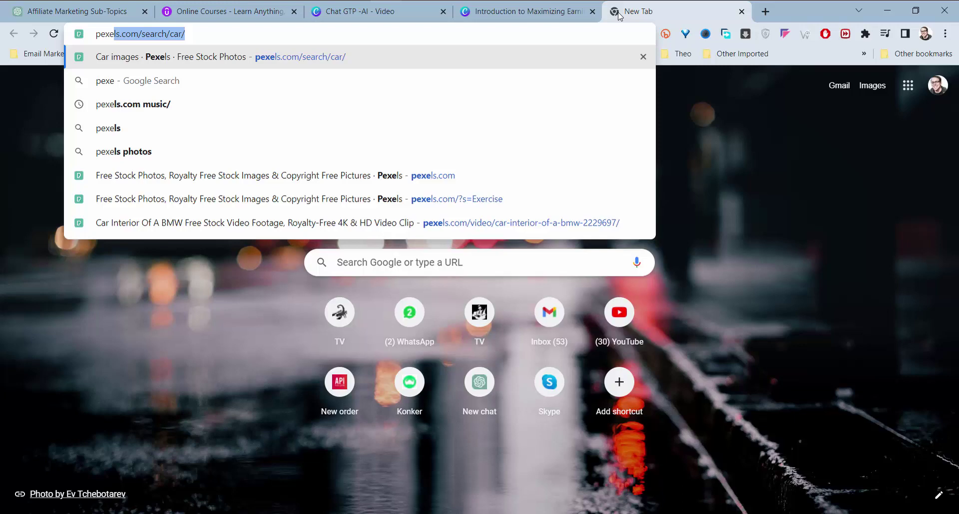
pyautogui.write('l/')
pyautogui.press('Return')
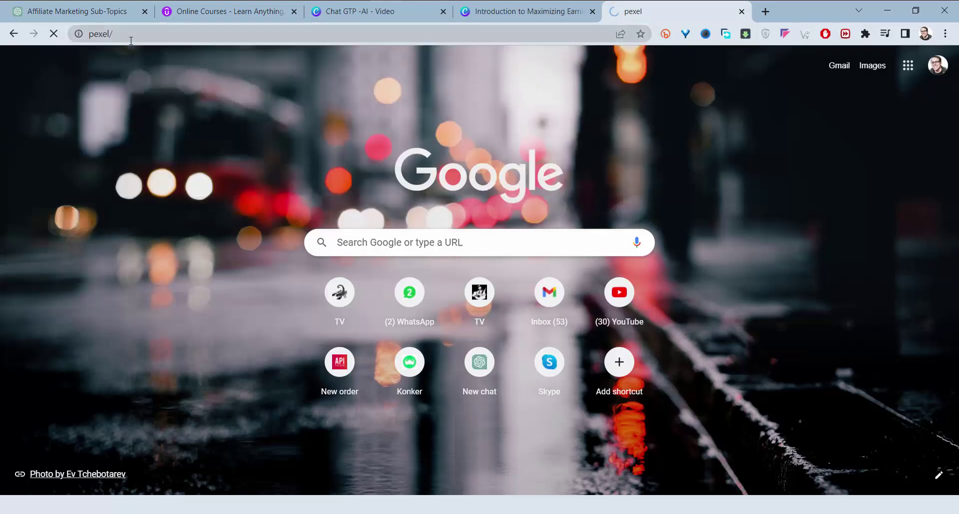
pyautogui.click(131, 40)
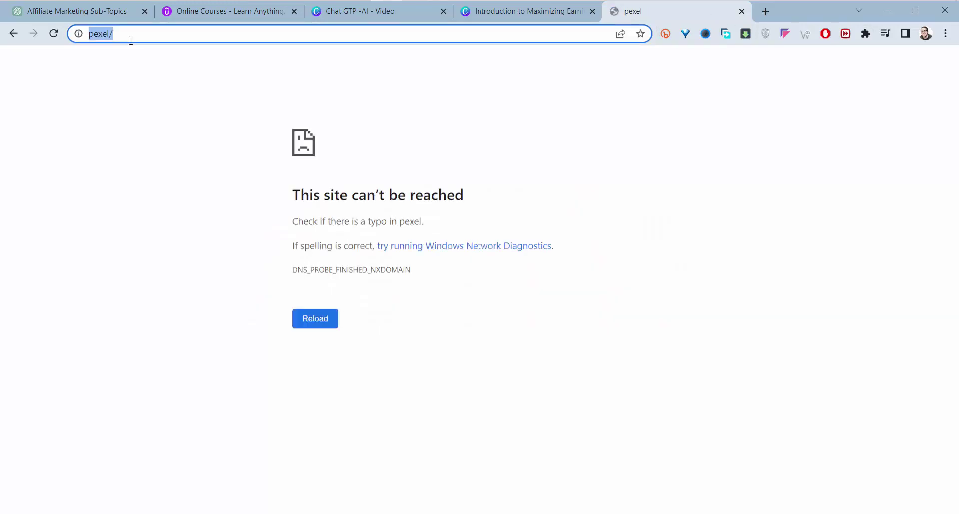
pyautogui.press('BackSpace')
pyautogui.write('p')
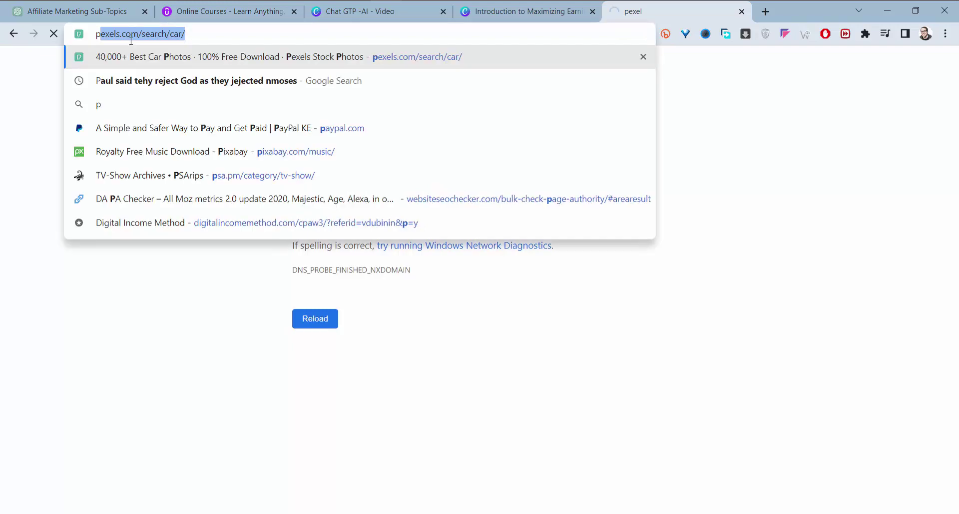
pyautogui.press('Return')
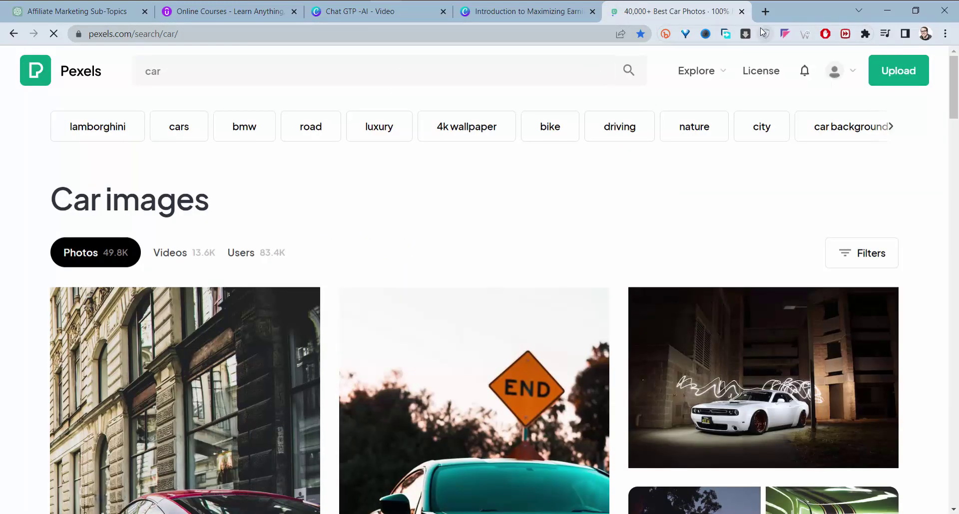
# Step: Search Pexels for "affiliate marketing" and browse the matching photos
pyautogui.click(143, 70)
pyautogui.write('d')
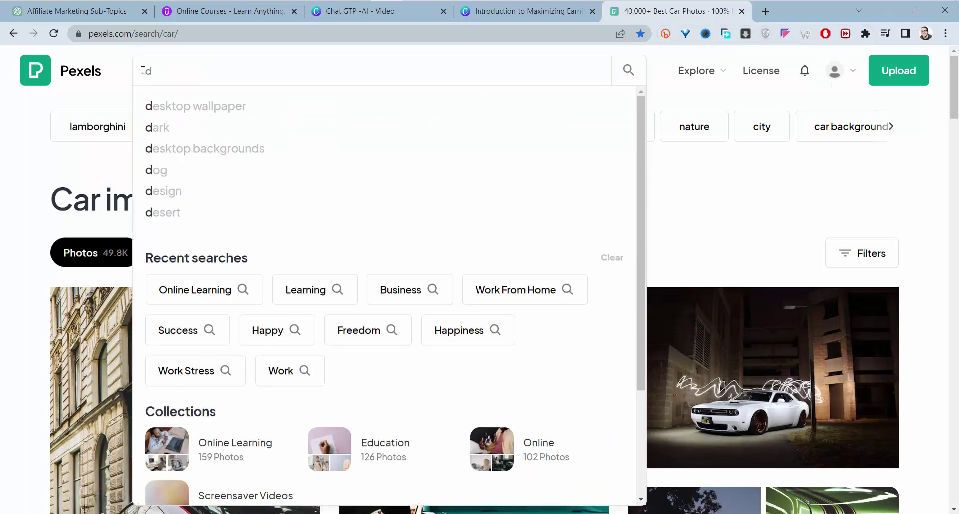
pyautogui.press('BackSpace')
pyautogui.write('affiliate marketing')
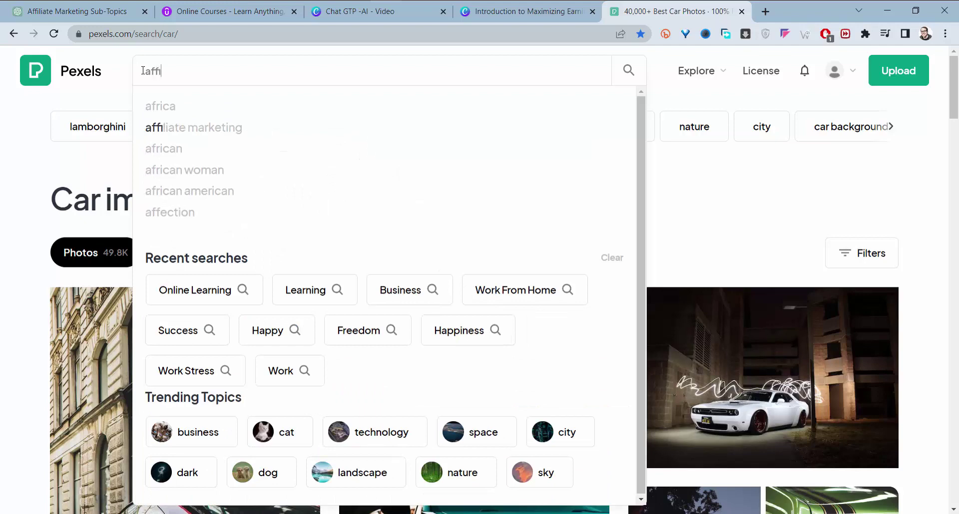
pyautogui.click(214, 128)
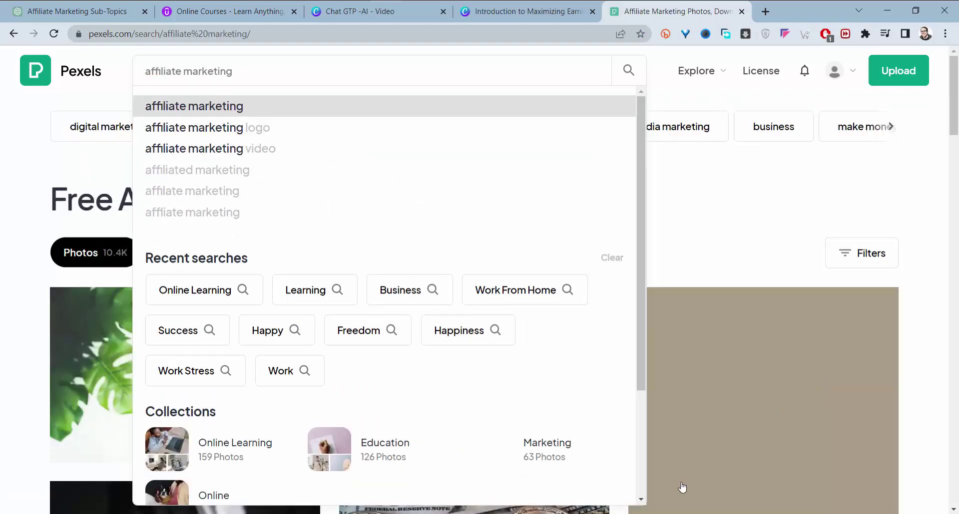
pyautogui.scroll(-6, 949, 141)
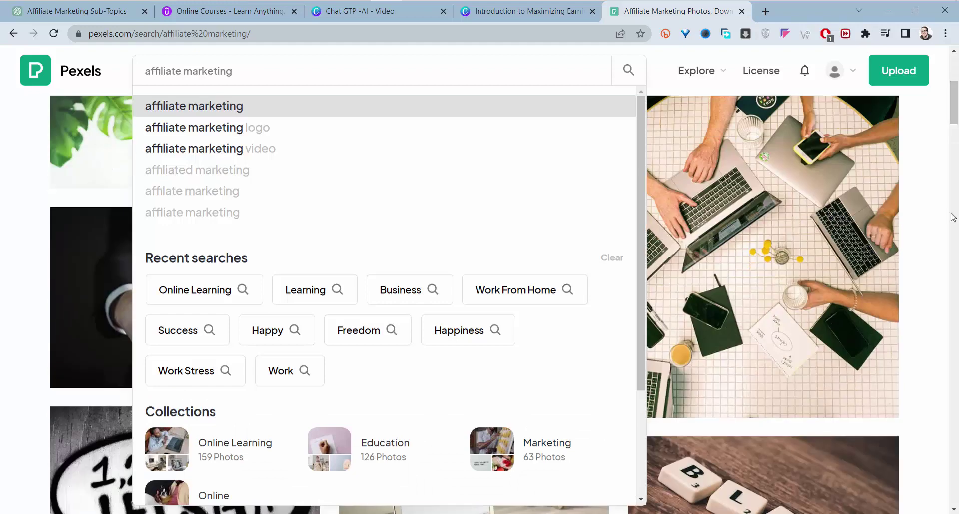
pyautogui.scroll(6, 887, 220)
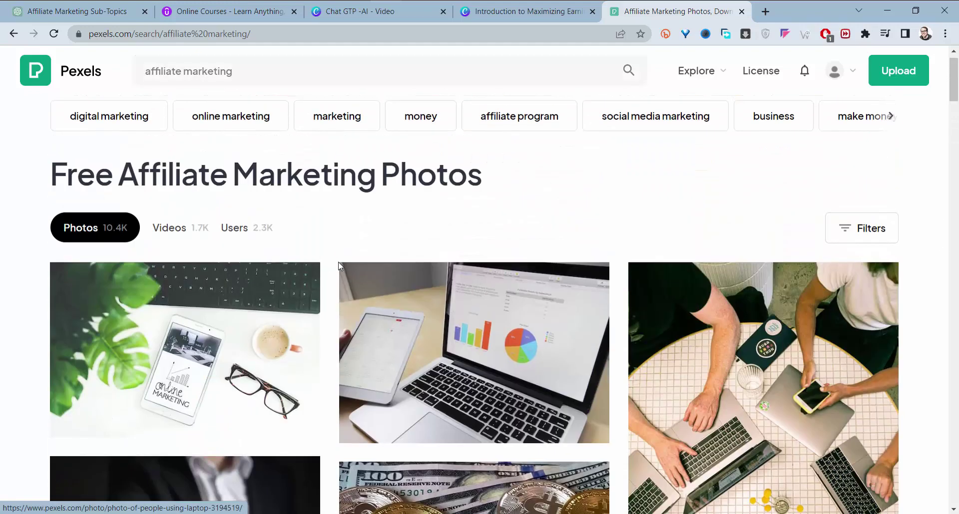
# Step: Show the video results for affiliate marketing and look through the stock clips
pyautogui.click(170, 228)
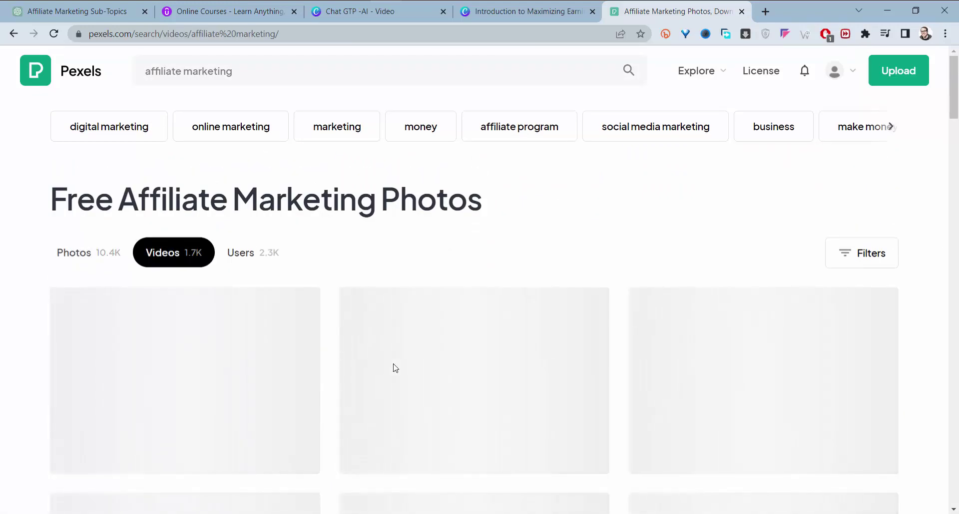
pyautogui.scroll(-1, 393, 367)
pyautogui.scroll(-1, 869, 297)
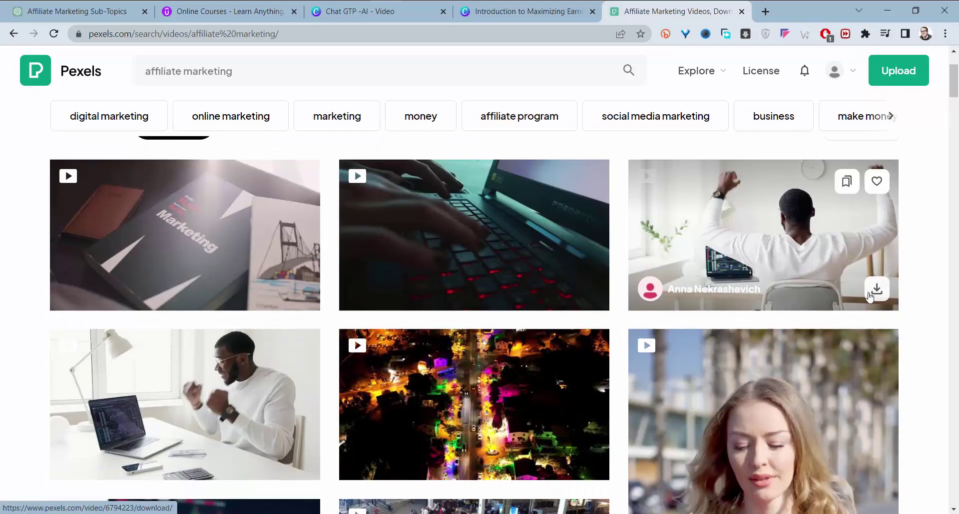
pyautogui.scroll(-1, 869, 297)
pyautogui.scroll(2, 552, 95)
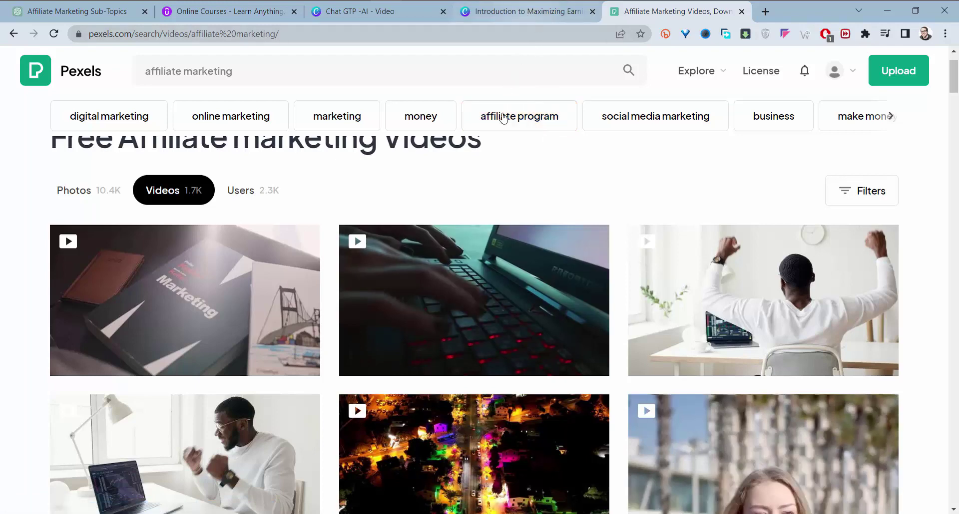
# Step: Switch back to the Canva design and apply the Ascend animation to the title text
pyautogui.click(519, 12)
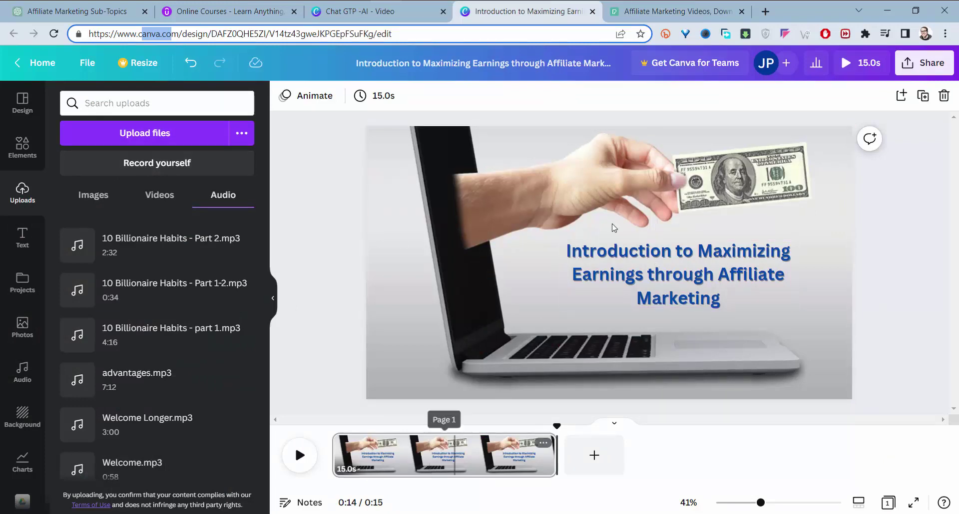
pyautogui.click(653, 162)
pyautogui.click(707, 258)
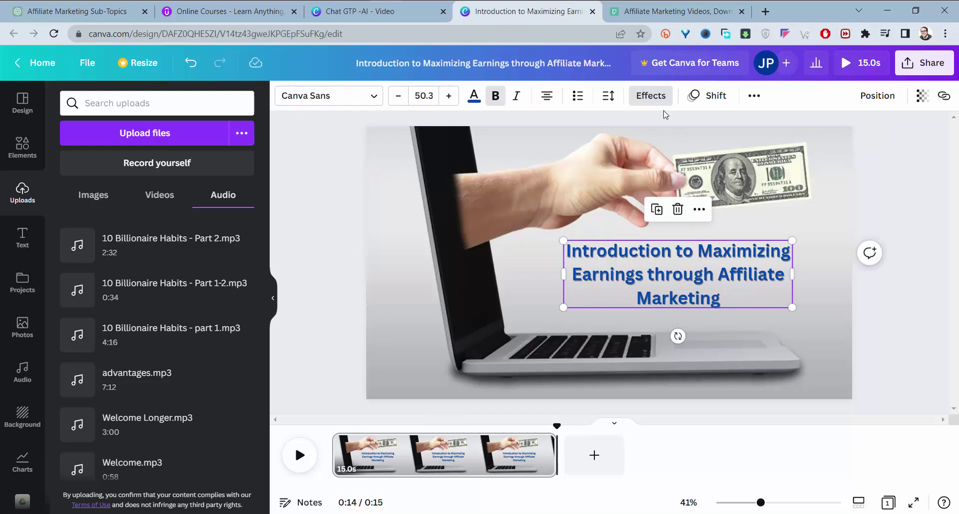
pyautogui.click(694, 95)
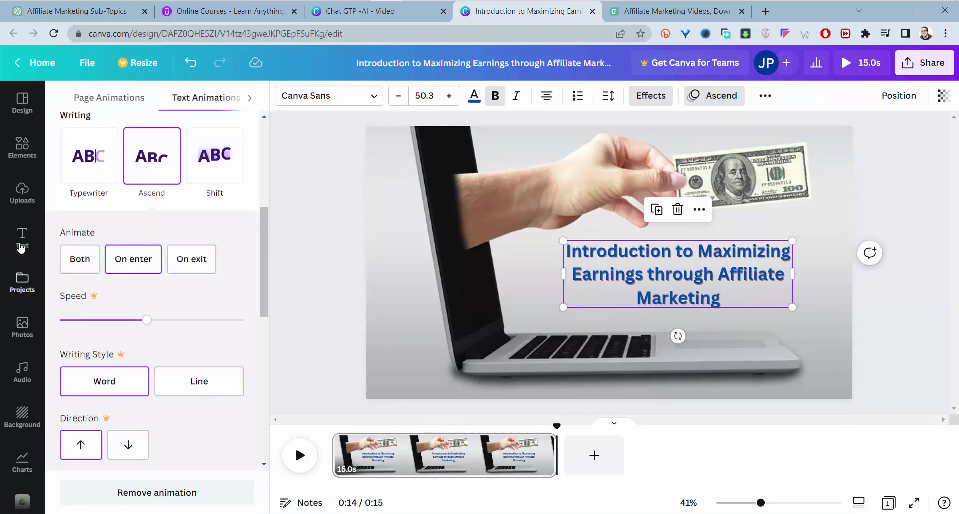
# Step: Add the uploaded audio advantages.mp3 from 0:00 on the timeline and adjust the start of its audio clip
pyautogui.click(22, 197)
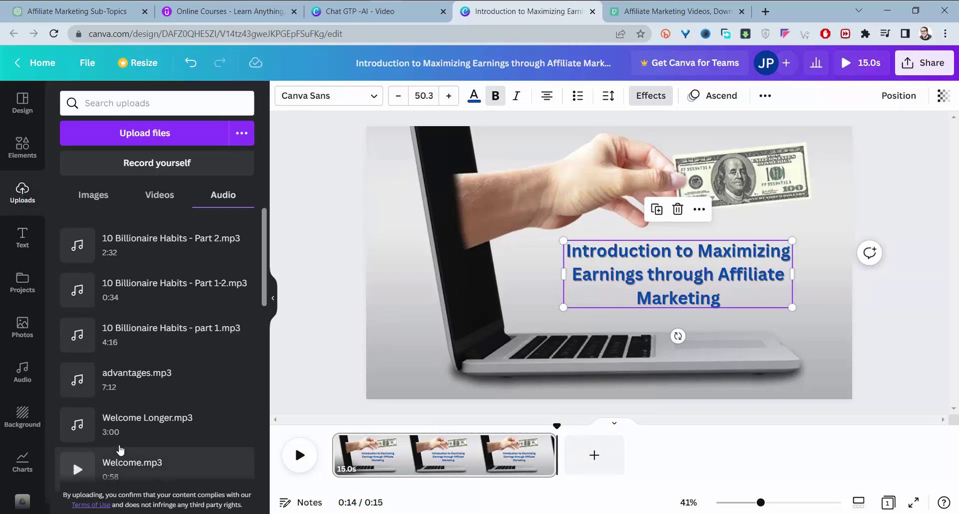
pyautogui.press('Escape')
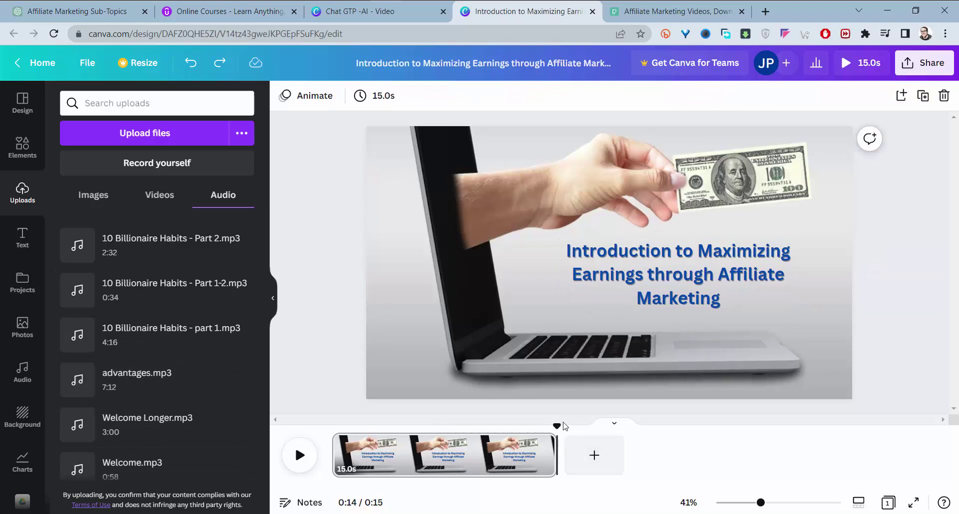
pyautogui.moveTo(502, 426); pyautogui.dragTo(333, 425)
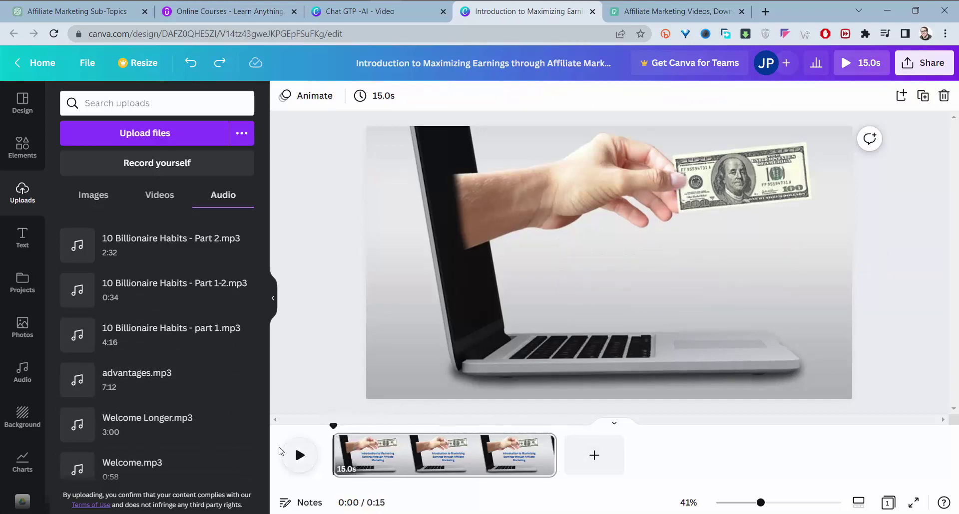
pyautogui.click(139, 377)
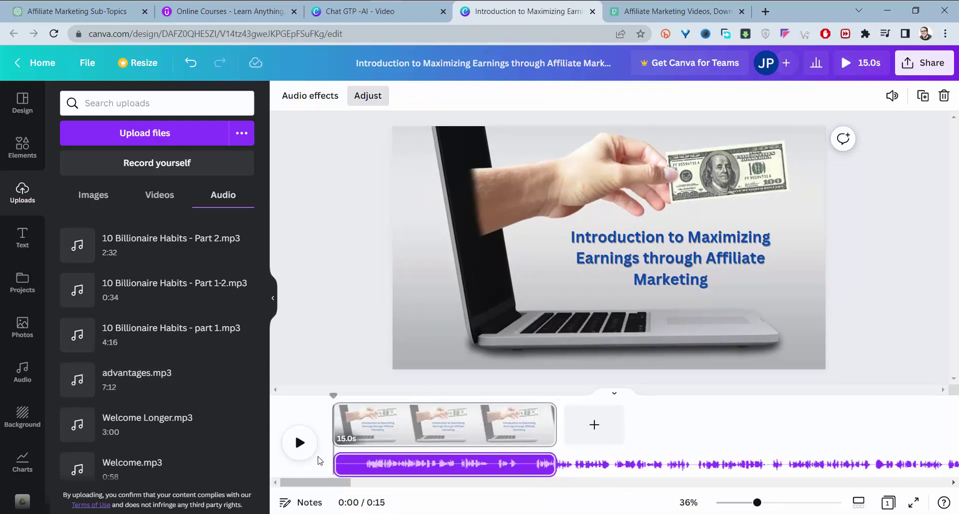
pyautogui.moveTo(351, 464)
pyautogui.mouseDown()
pyautogui.moveTo(363, 463)
pyautogui.moveTo(336, 464)
pyautogui.moveTo(379, 466)
pyautogui.moveTo(360, 468)
pyautogui.mouseUp()
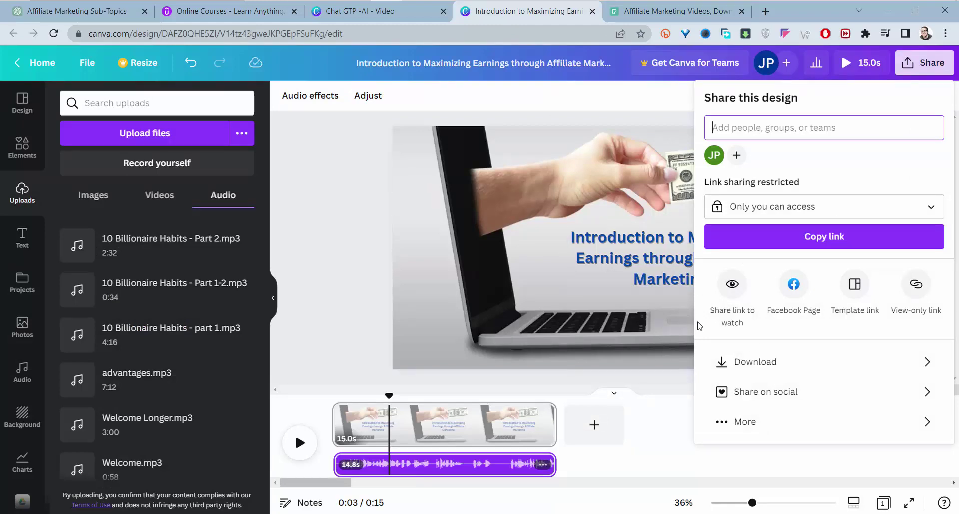
# Step: Switch to Udemy and start creating a new course from the Affiliate Marketing opportunity overview
pyautogui.click(230, 11)
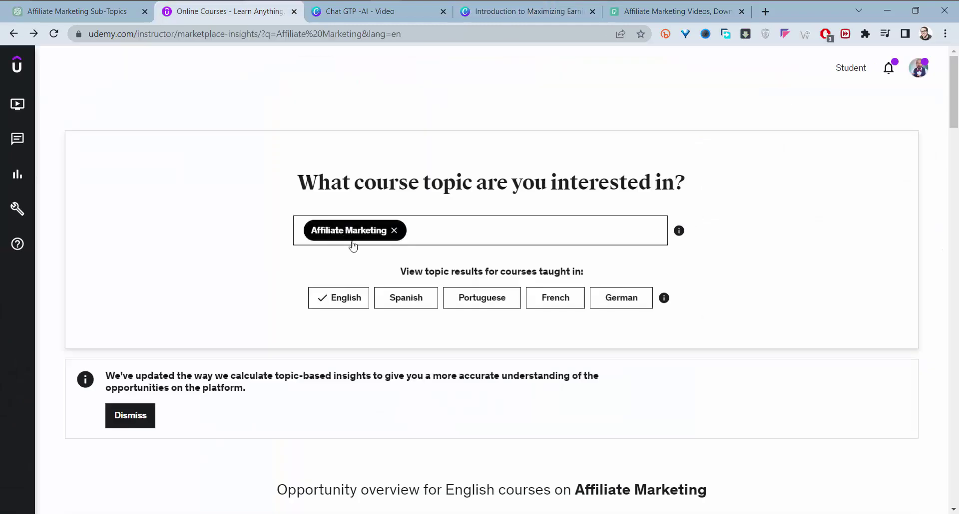
pyautogui.click(394, 233)
pyautogui.scroll(-5, 635, 284)
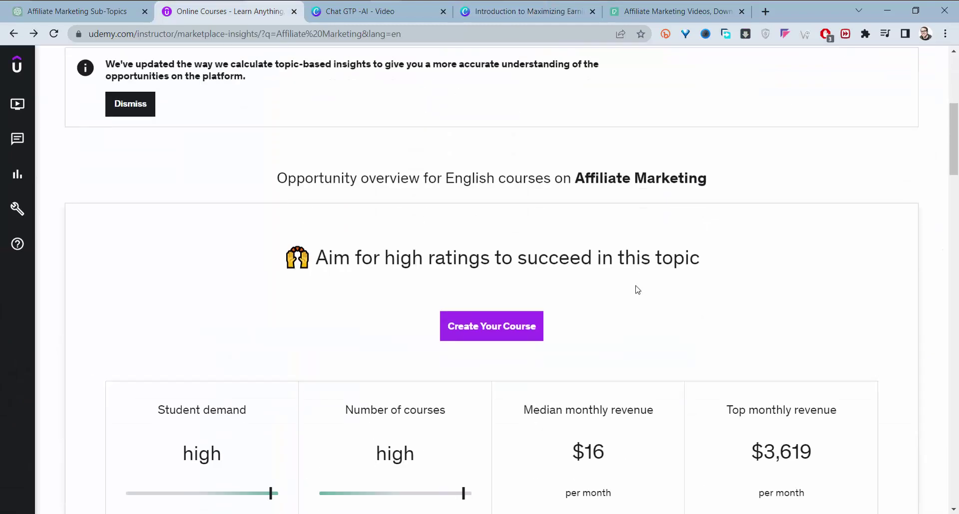
pyautogui.click(489, 327)
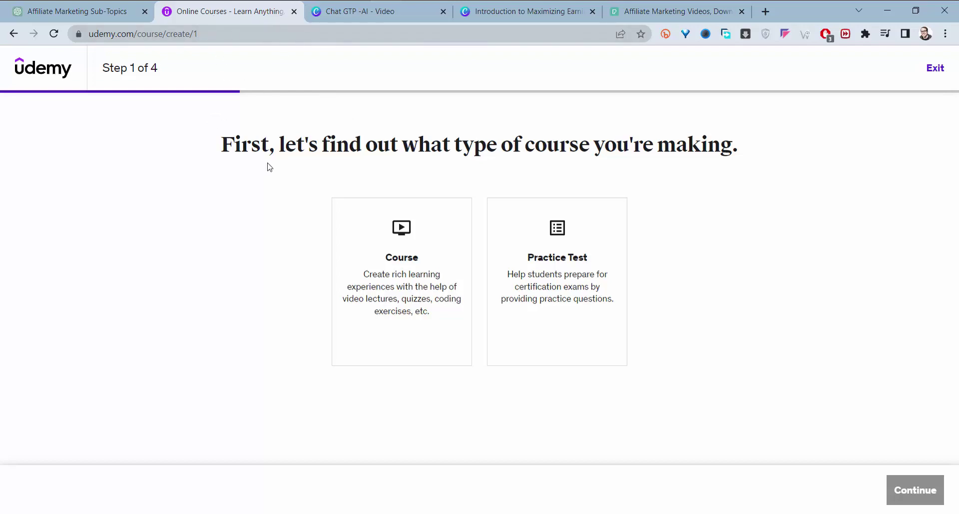
# Step: Switch to the ChatGPT conversation and review the affiliate marketing sub-topics, including Commission Structures and Payment Models, and the Affiliate Marketing Strategies course outline
pyautogui.click(94, 14)
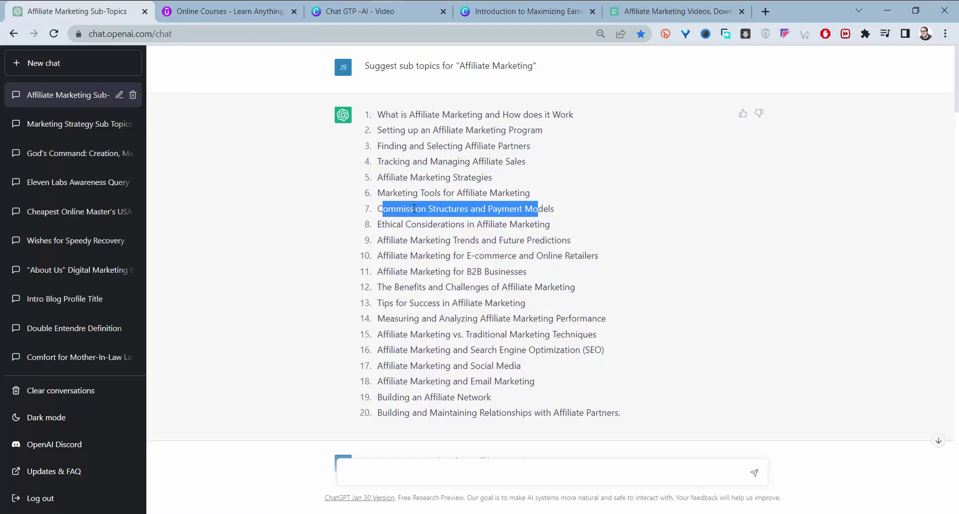
pyautogui.moveTo(378, 209); pyautogui.dragTo(554, 210)
pyautogui.scroll(-8, 484, 282)
pyautogui.scroll(5, 491, 311)
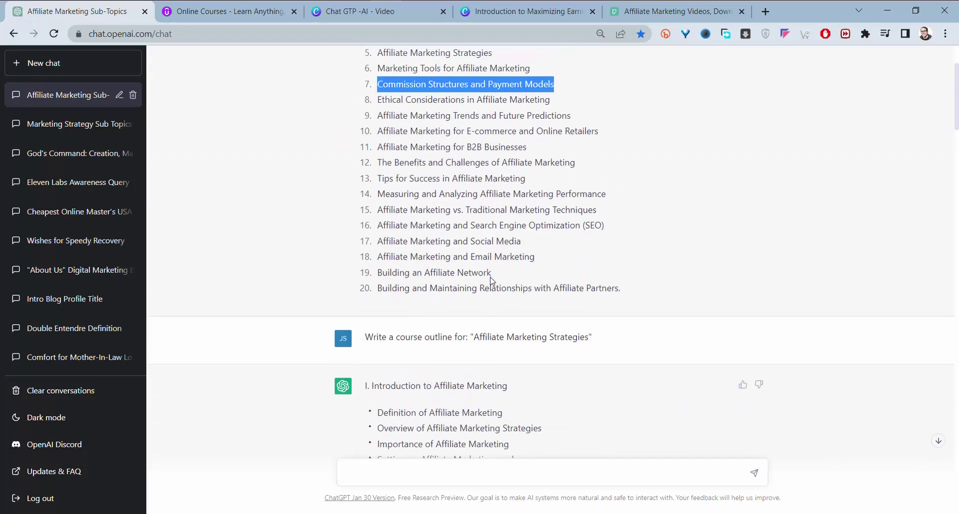
pyautogui.scroll(-9, 487, 299)
pyautogui.scroll(11, 489, 330)
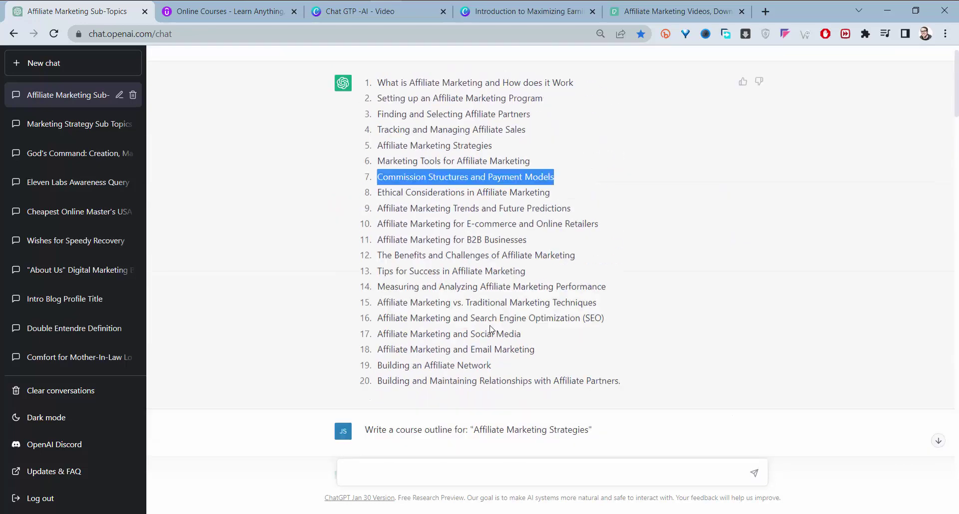
pyautogui.scroll(1, 491, 329)
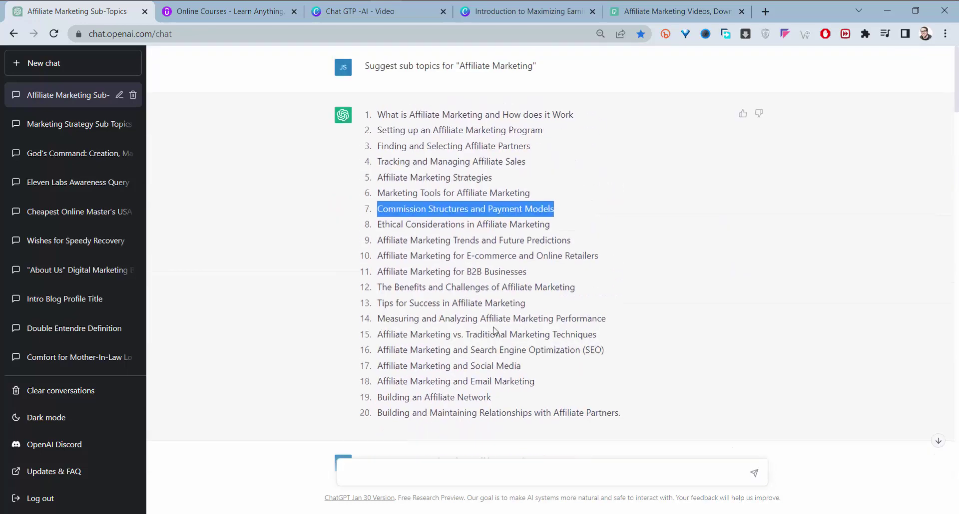
pyautogui.scroll(-5, 526, 300)
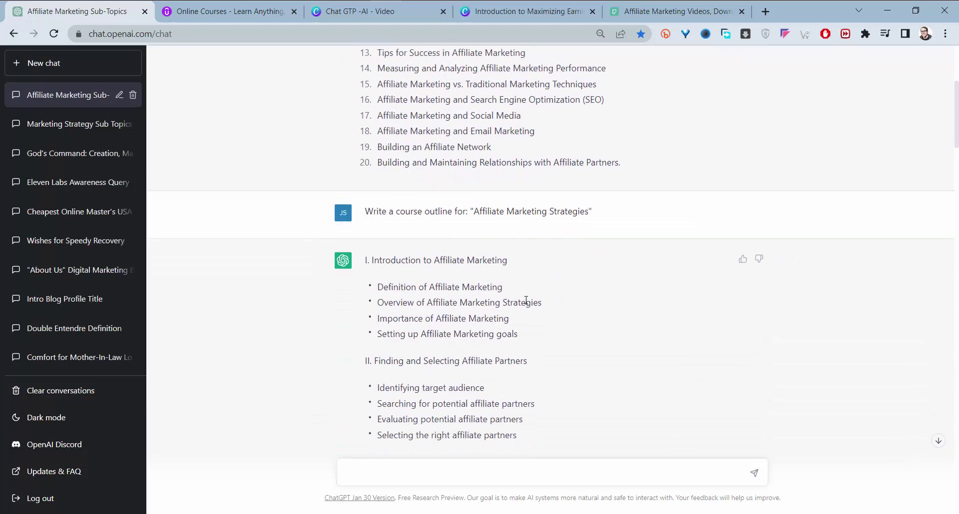
pyautogui.scroll(-3, 526, 303)
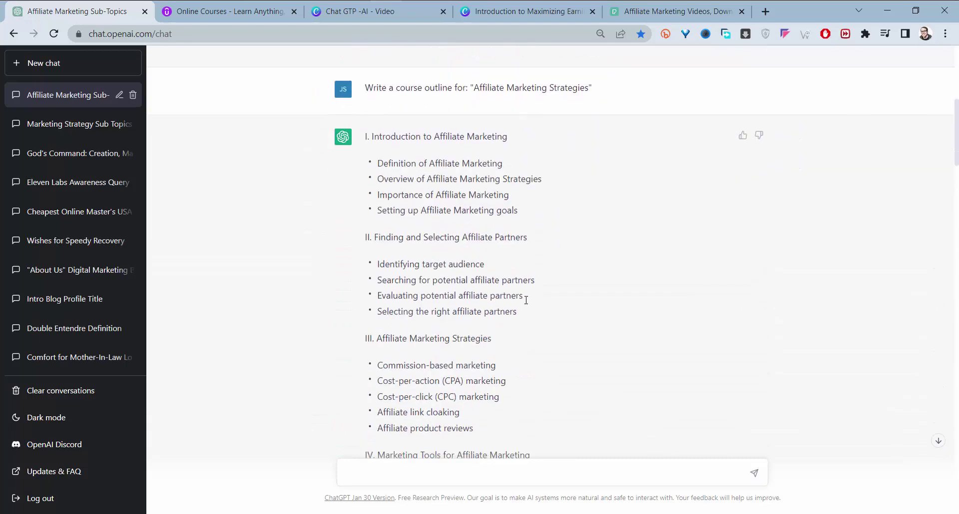